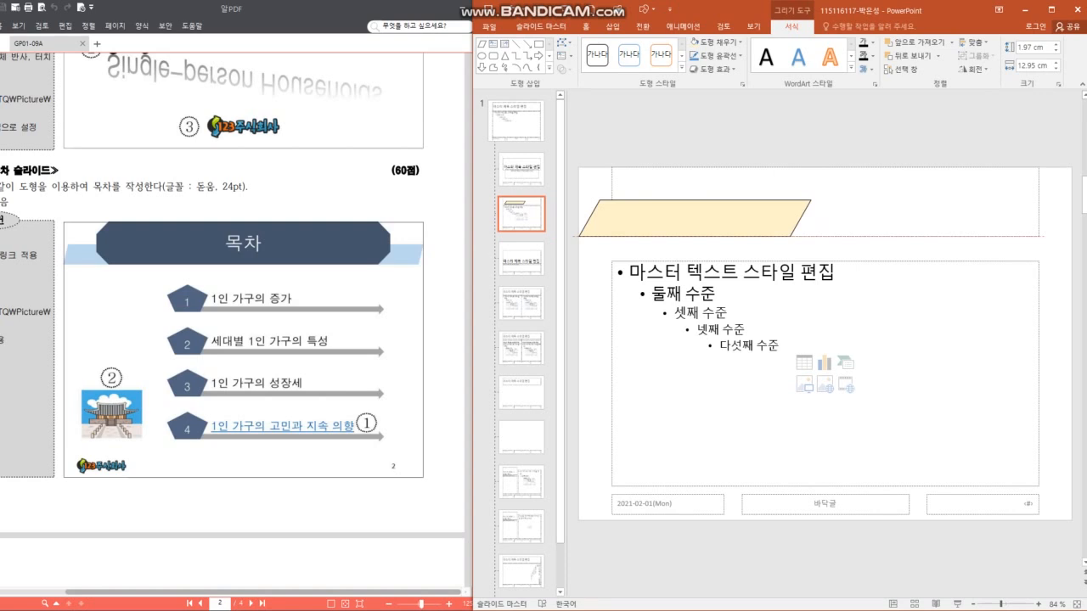
Step: Resize the parallelogram to span the full slide width, about 1.78 cm high by 27.52 cm wide, and reduce its slant slightly
{"action": "left_click_drag", "start_coordinate": [695, 218], "coordinate": [695, 218]}
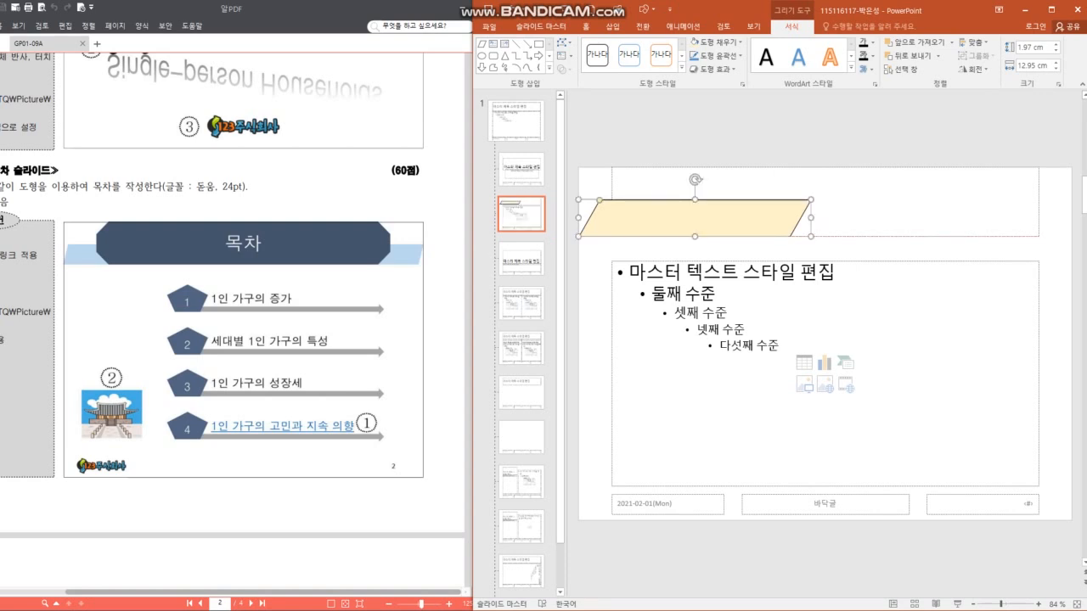
{"action": "left_click_drag", "start_coordinate": [810, 200], "coordinate": [1071, 203]}
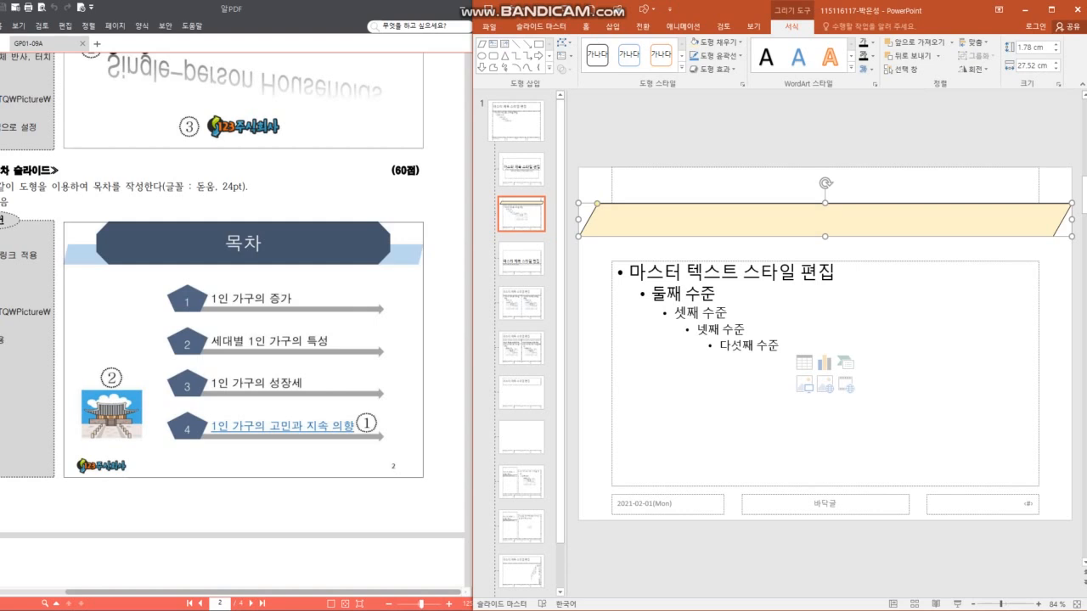
{"action": "left_click_drag", "start_coordinate": [596, 204], "coordinate": [591, 203]}
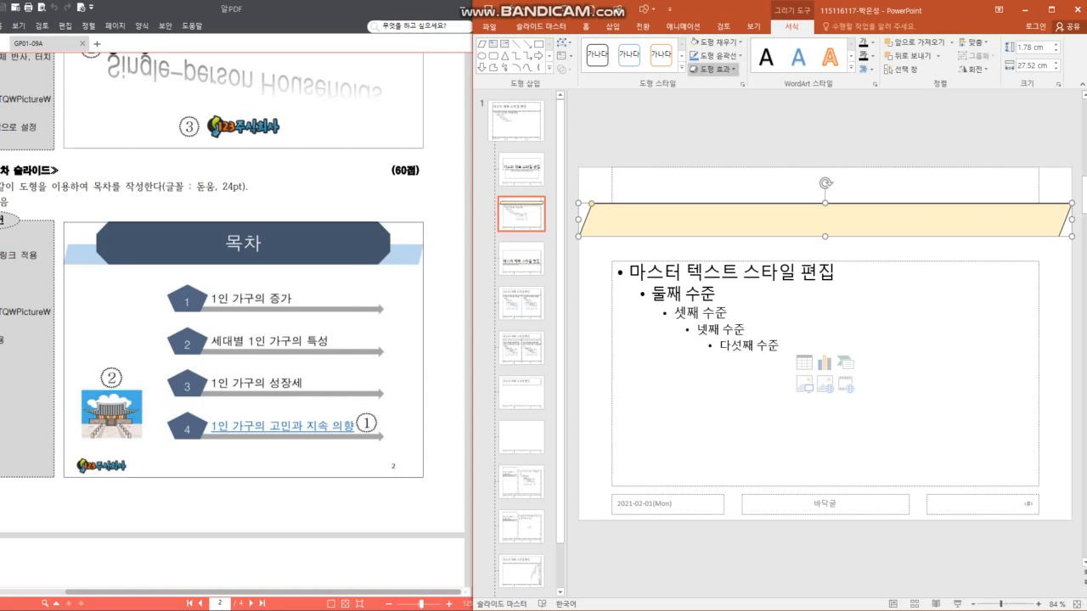
Step: Remove the parallelogram's outline and fill it with the lightest green theme colour
{"action": "left_click", "coordinate": [715, 56]}
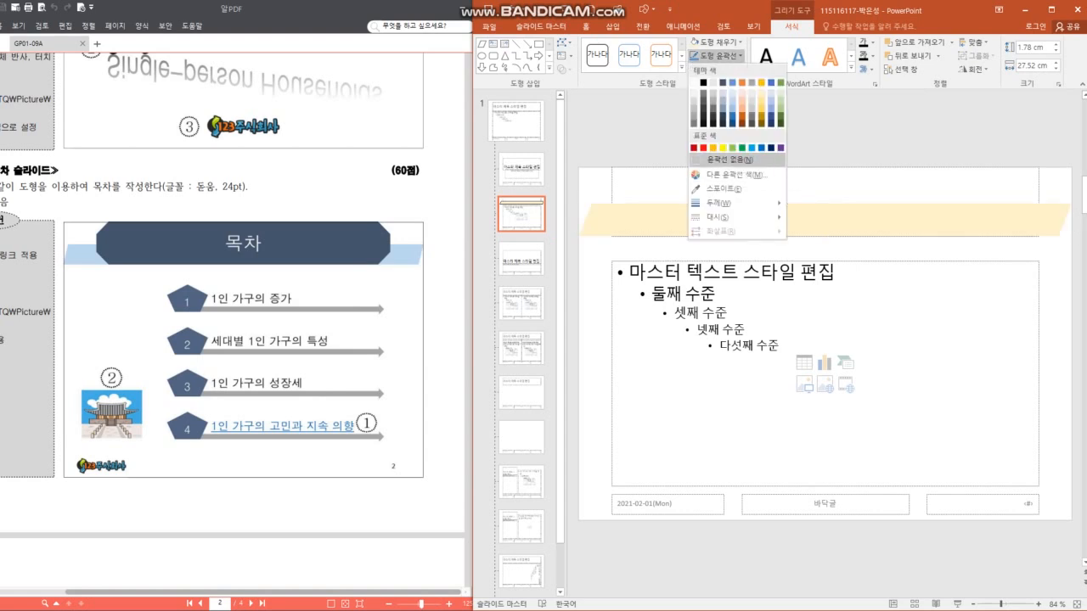
{"action": "left_click", "coordinate": [721, 159]}
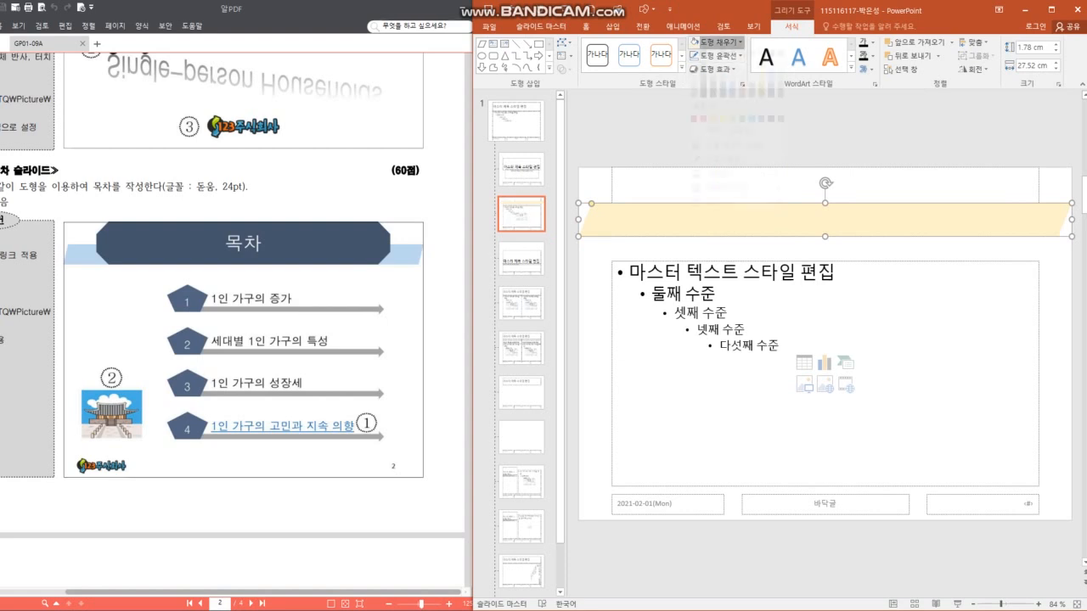
{"action": "left_click", "coordinate": [696, 41]}
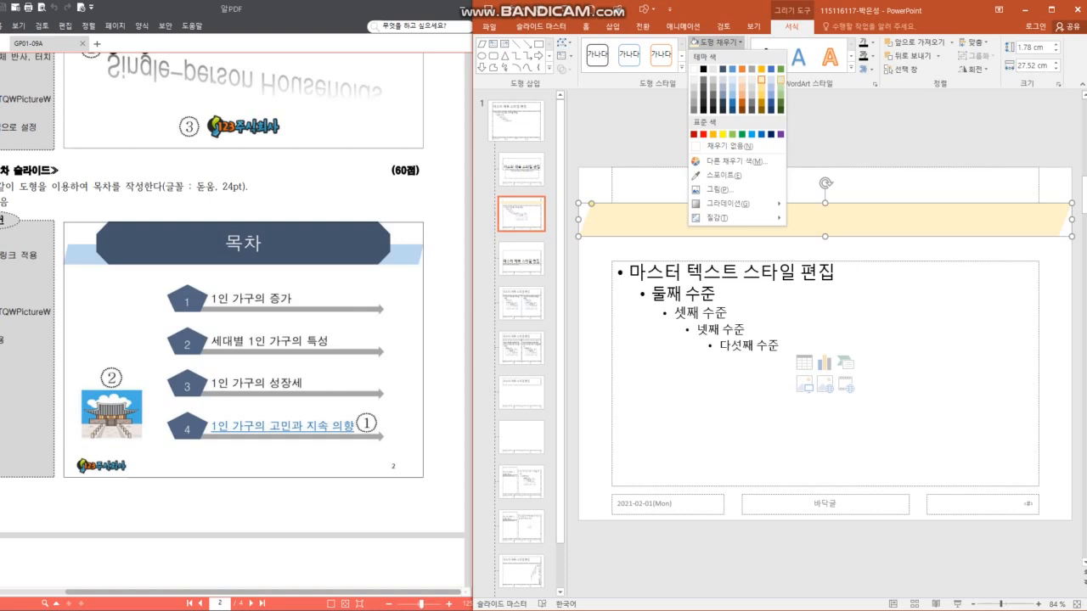
{"action": "left_click", "coordinate": [780, 79]}
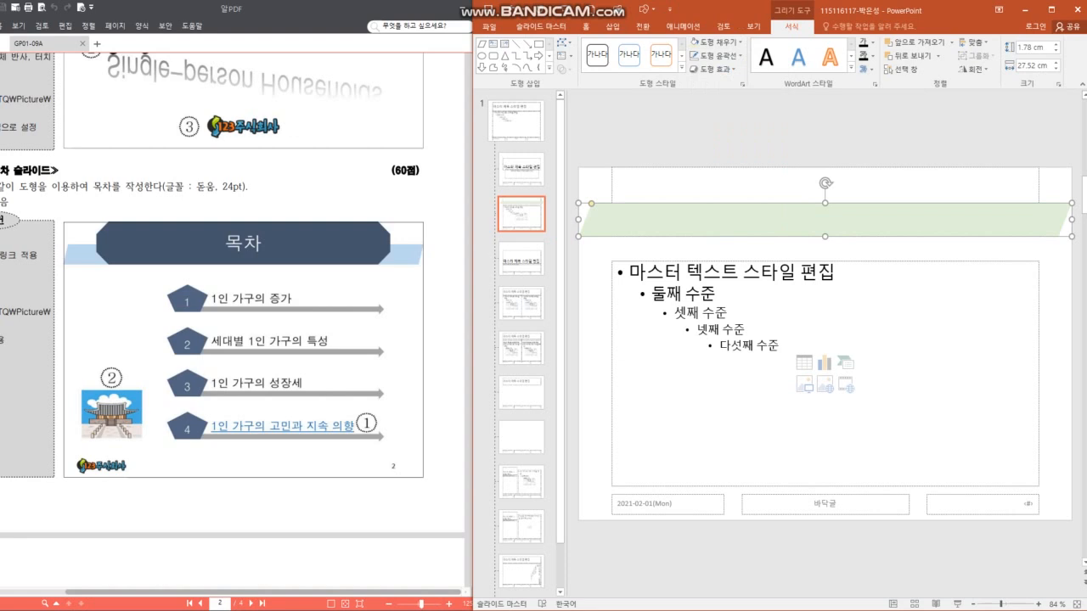
{"action": "key", "text": "Escape"}
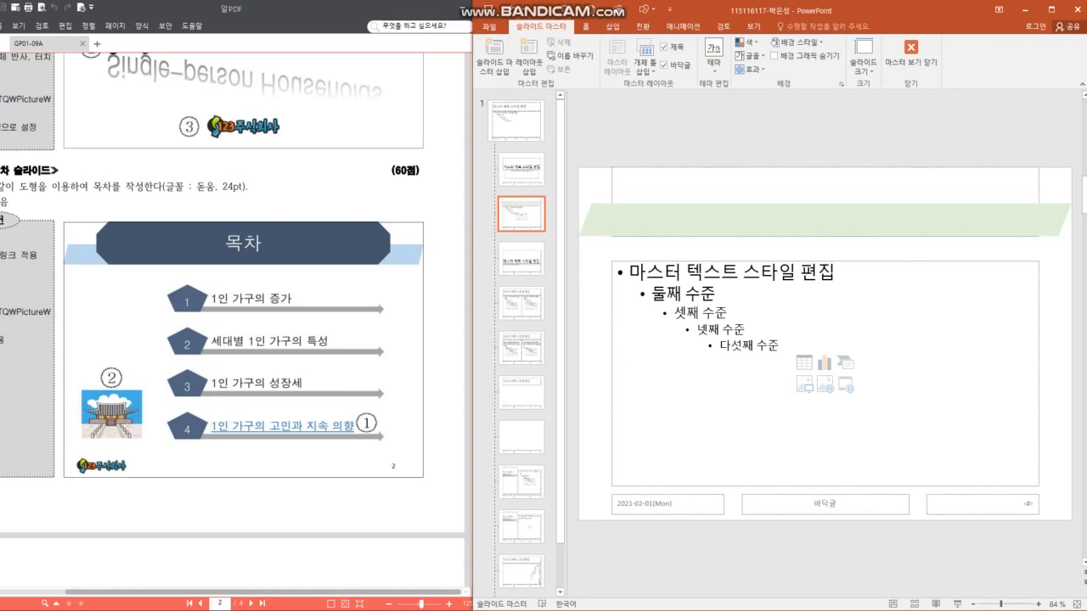
Step: Draw an octagon about 3.68 cm high by 23.73 cm wide over the title placeholder, overlapping the light green parallelogram
{"action": "left_click", "coordinate": [730, 235]}
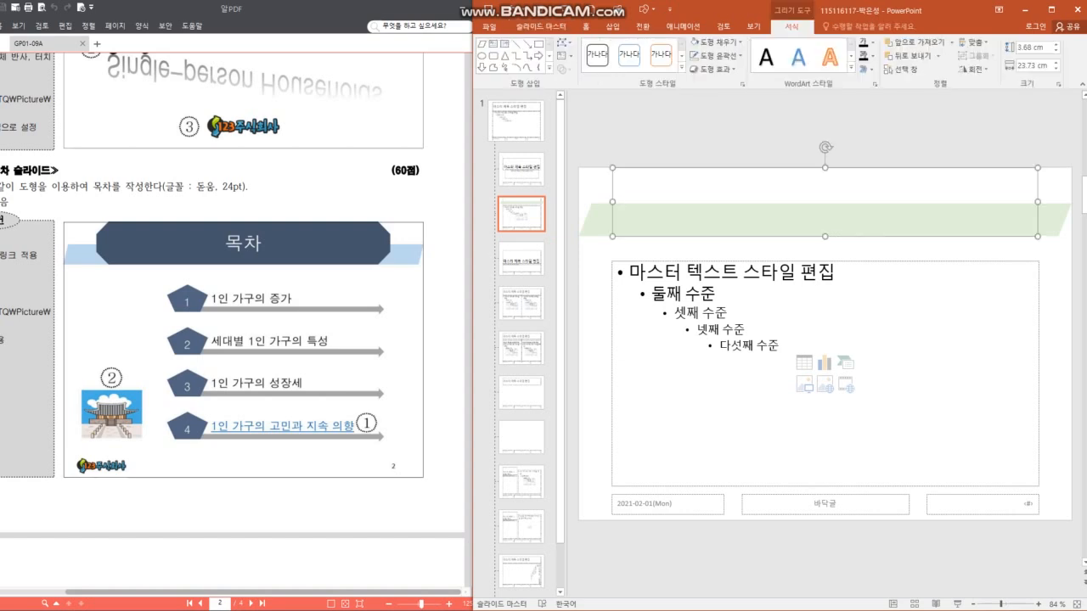
{"action": "left_click", "coordinate": [654, 221]}
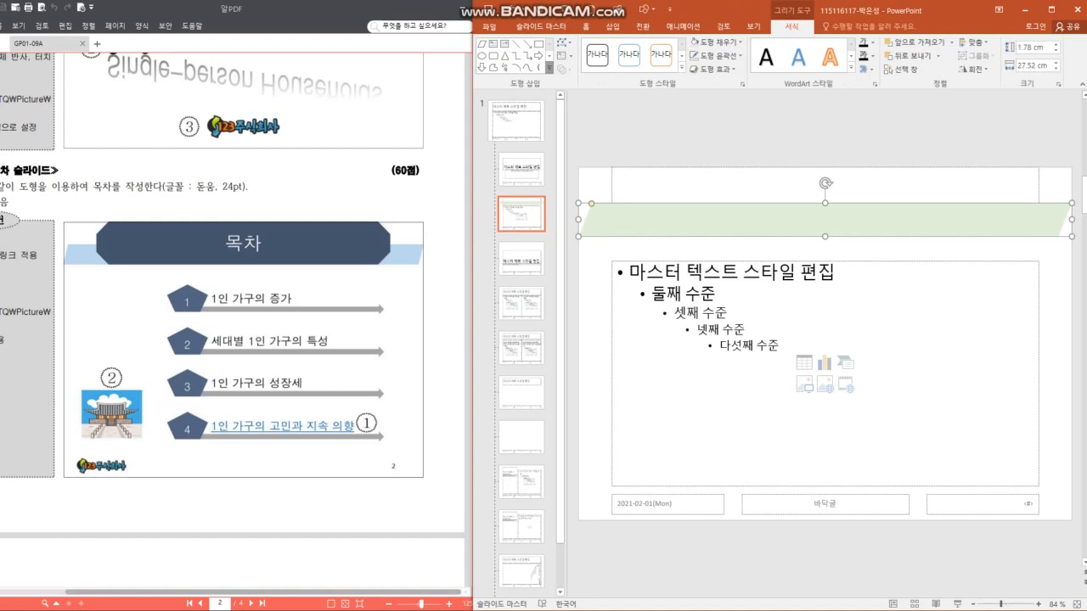
{"action": "left_click", "coordinate": [549, 68]}
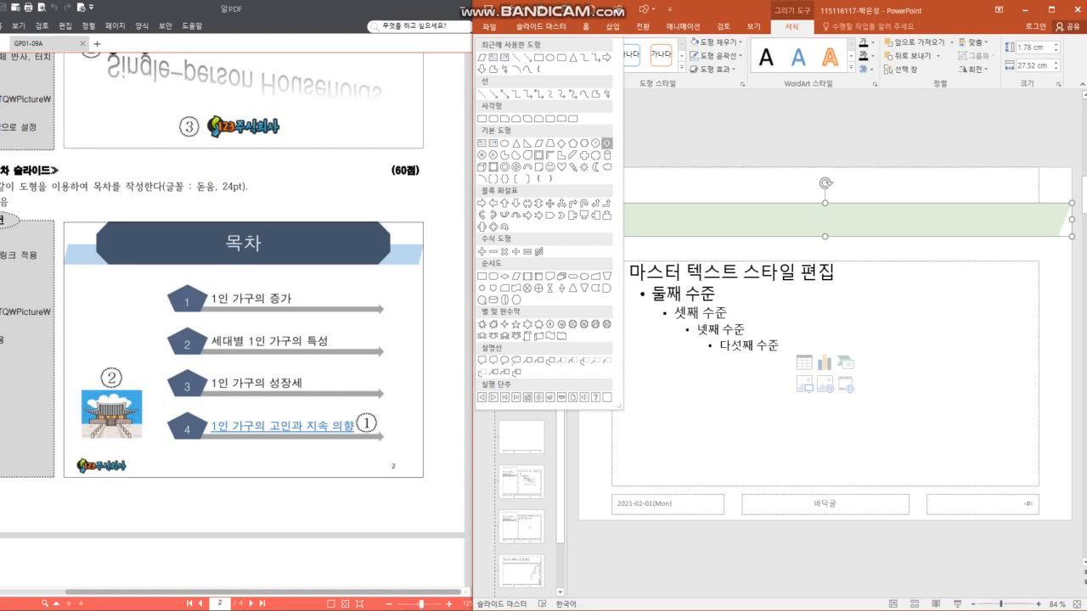
{"action": "left_click", "coordinate": [606, 143]}
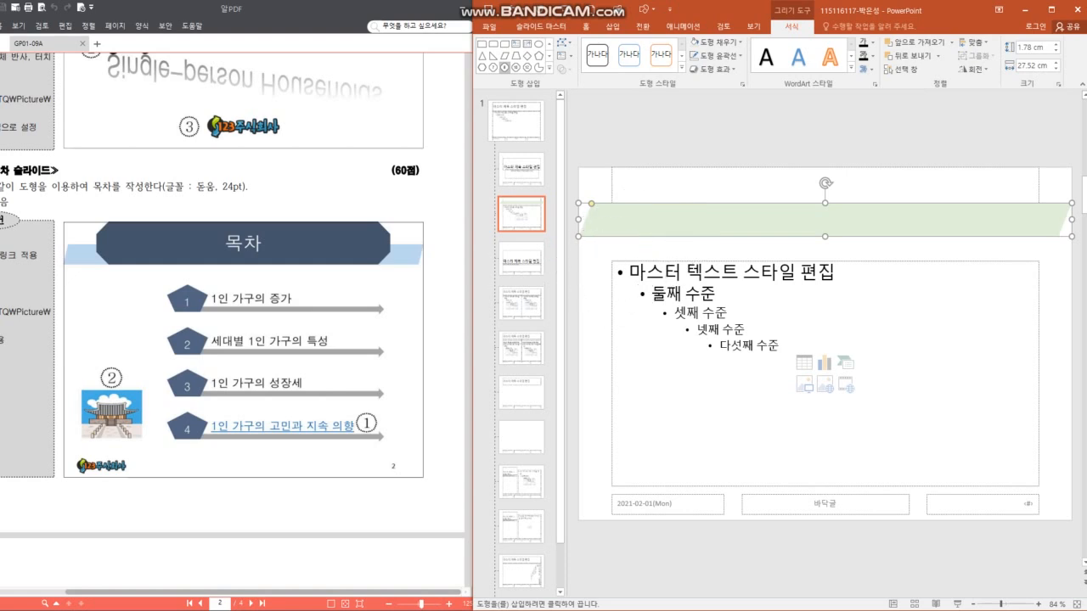
{"action": "left_click", "coordinate": [612, 264]}
{"action": "double_click", "coordinate": [611, 287]}
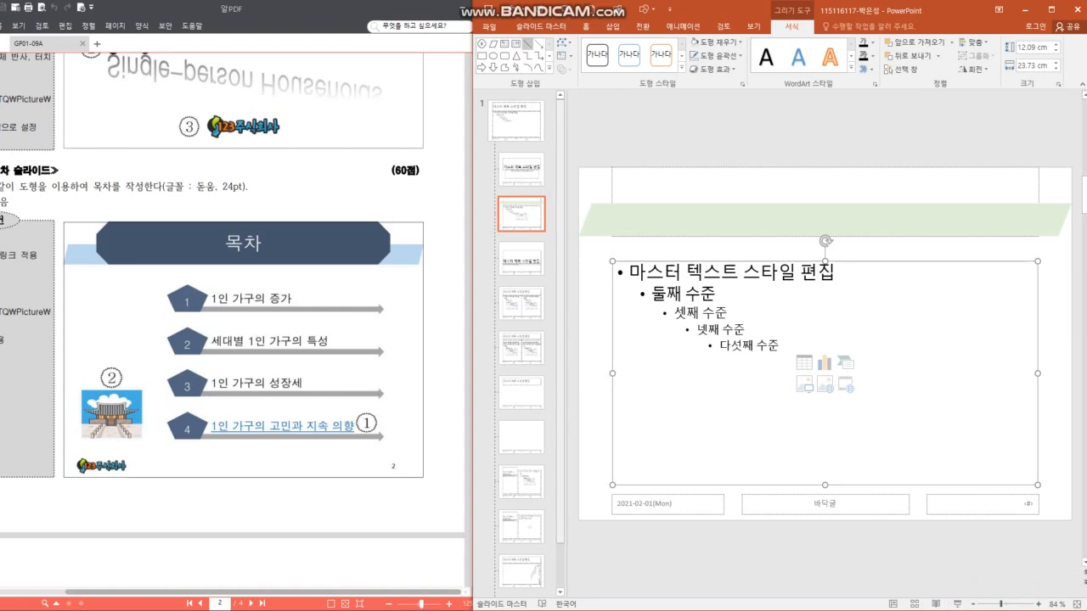
{"action": "left_click", "coordinate": [481, 43]}
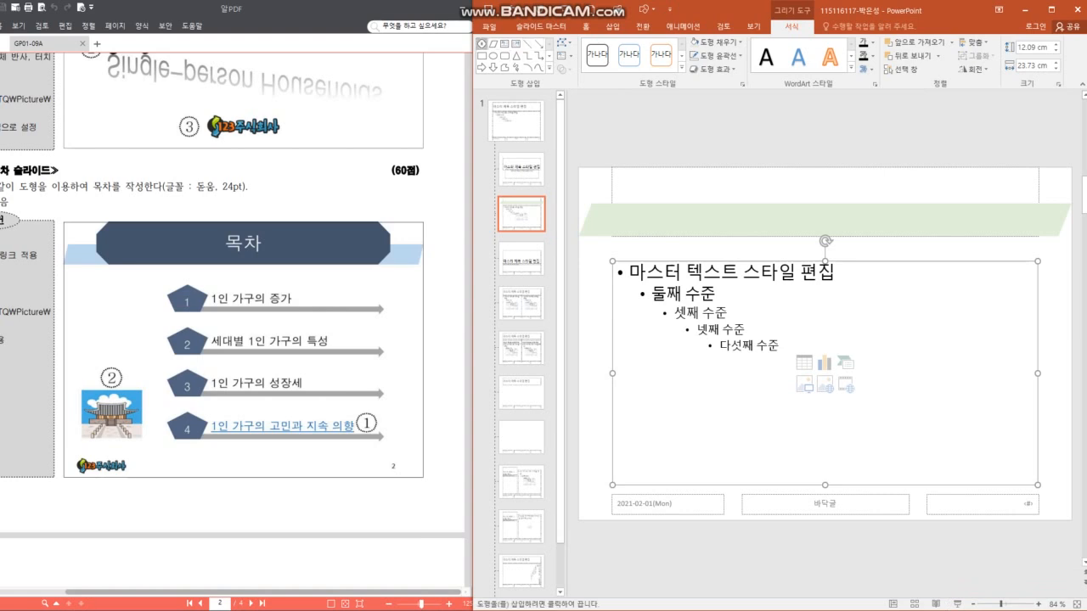
{"action": "mouse_move", "coordinate": [611, 238]}
{"action": "left_mouse_down"}
{"action": "mouse_move", "coordinate": [995, 189]}
{"action": "mouse_move", "coordinate": [1037, 167]}
{"action": "left_mouse_up"}
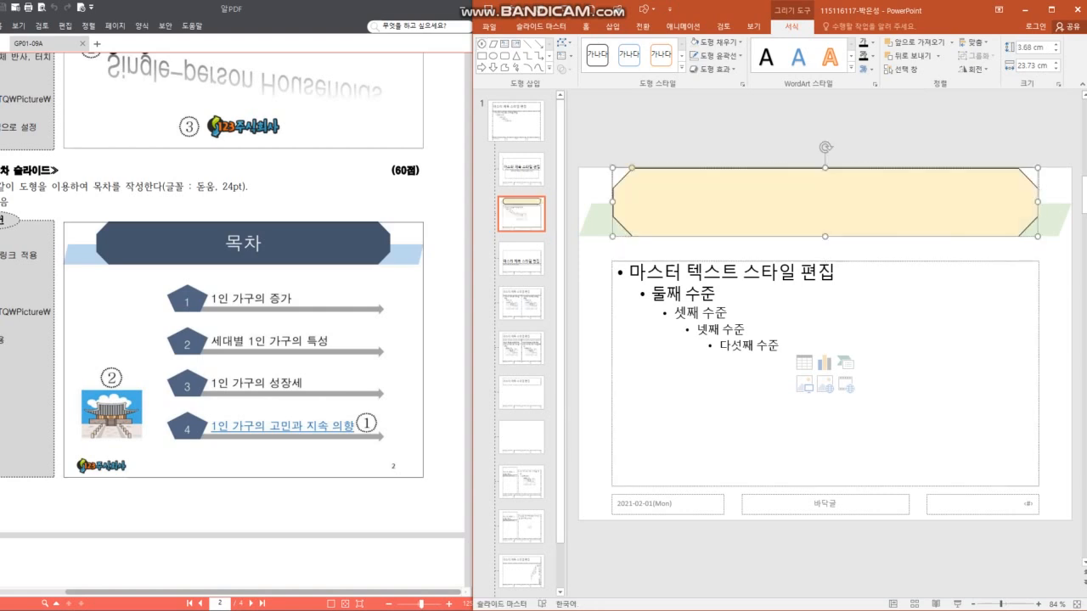
Step: Compare with the sample slides in the PDF and narrow the octagon symmetrically to about 22.18 cm wide
{"action": "scroll", "coordinate": [230, 322], "scroll_direction": "down", "scroll_amount": 10}
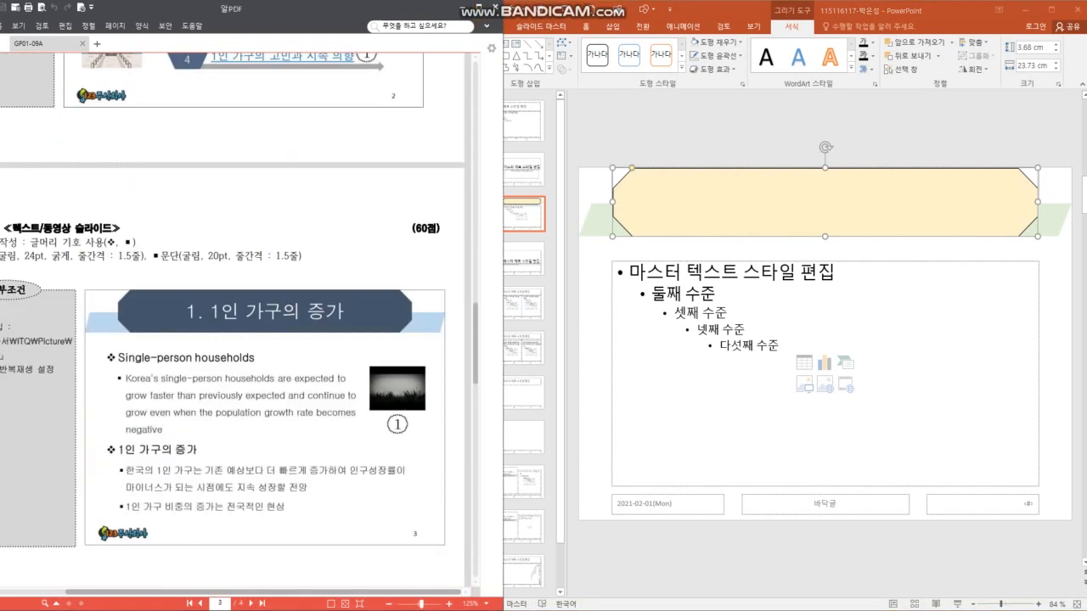
{"action": "scroll", "coordinate": [230, 323], "scroll_direction": "down", "scroll_amount": 5}
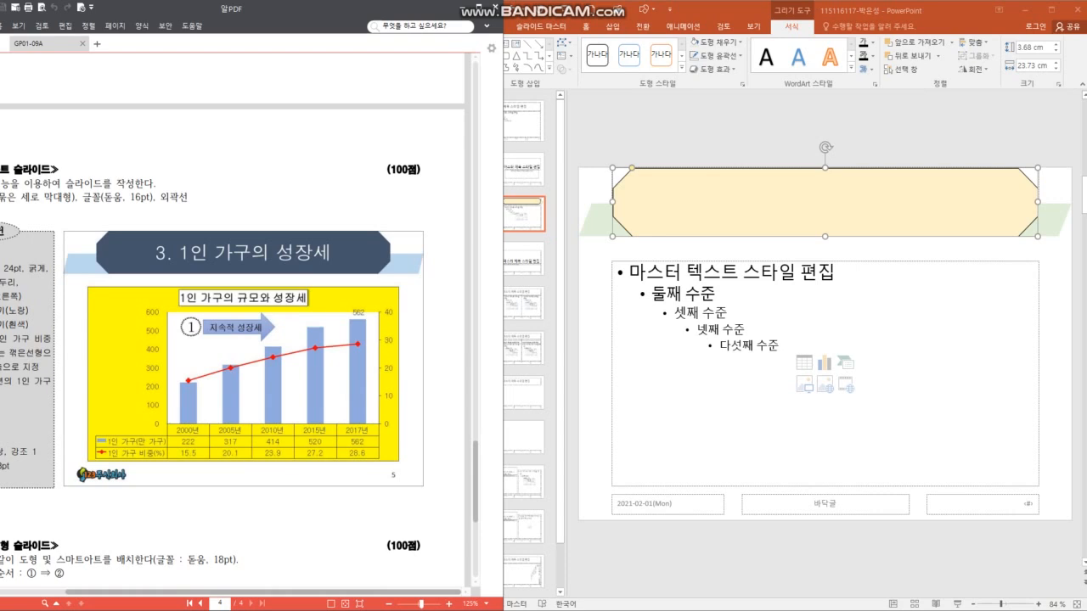
{"action": "key", "text": "alt+Tab"}
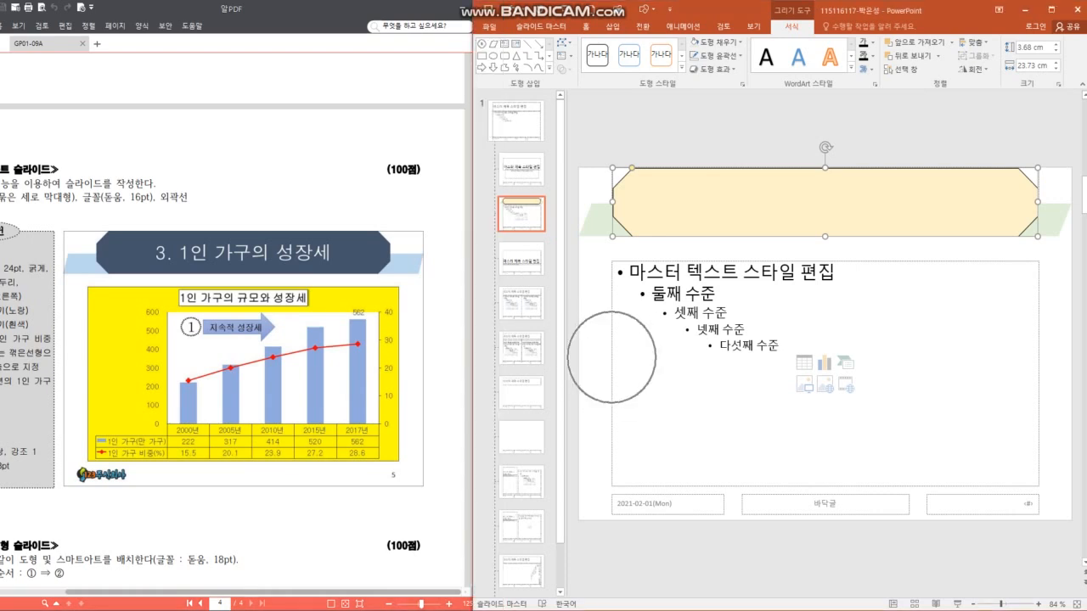
{"action": "left_click", "coordinate": [612, 357]}
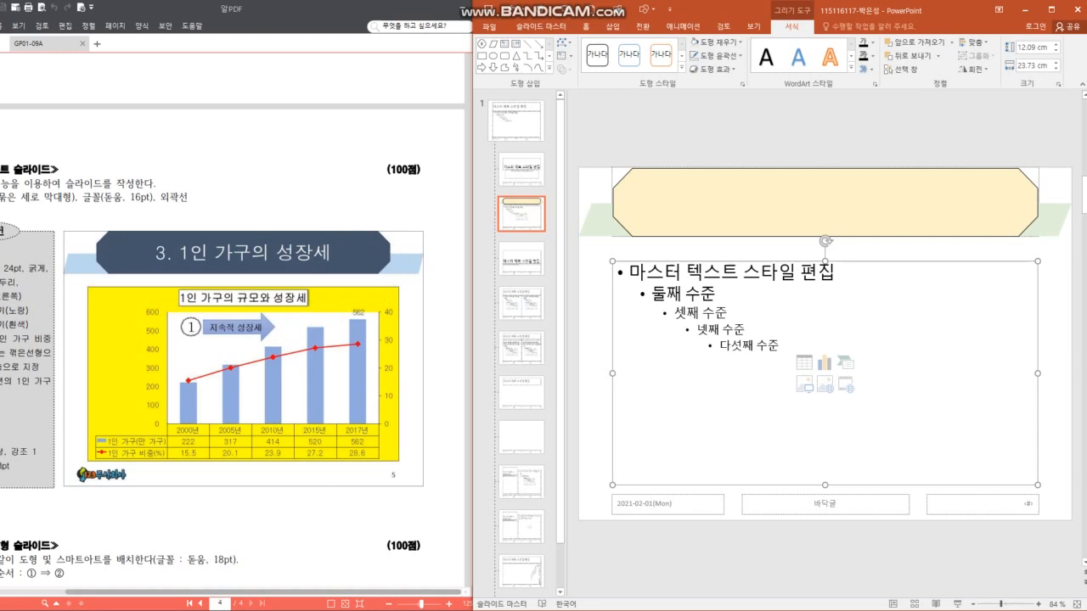
{"action": "left_click", "coordinate": [798, 203]}
{"action": "mouse_move", "coordinate": [613, 202]}
{"action": "left_mouse_down"}
{"action": "mouse_move", "coordinate": [750, 202]}
{"action": "mouse_move", "coordinate": [625, 202]}
{"action": "left_mouse_up"}
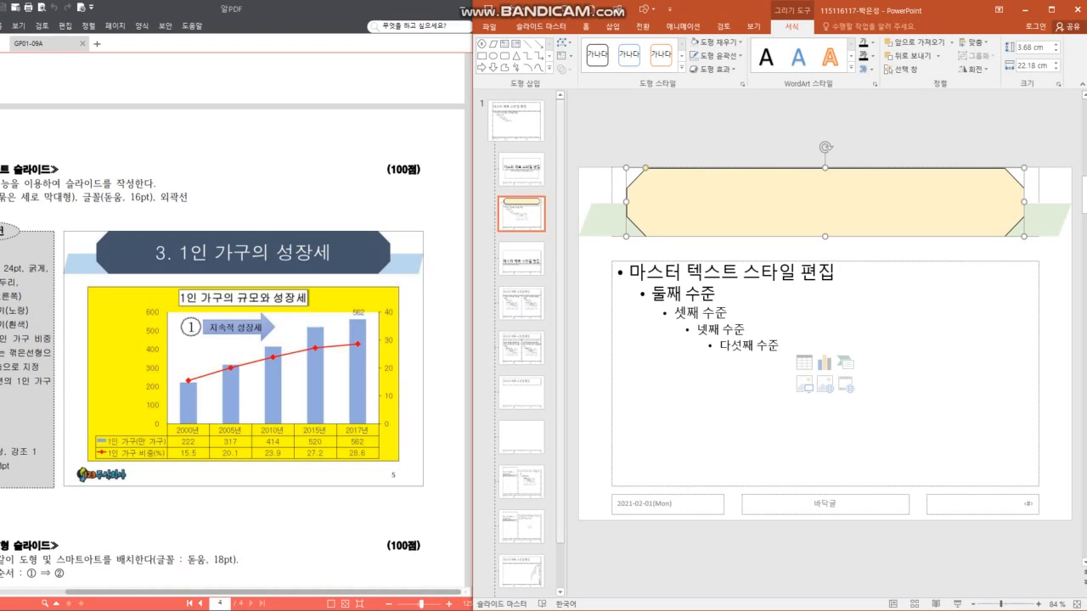
Step: Remove the octagon's outline and fill it with a dark green theme colour, following the sample title design in the PDF
{"action": "left_click", "coordinate": [246, 322]}
{"action": "scroll", "coordinate": [246, 323], "scroll_direction": "up", "scroll_amount": 15}
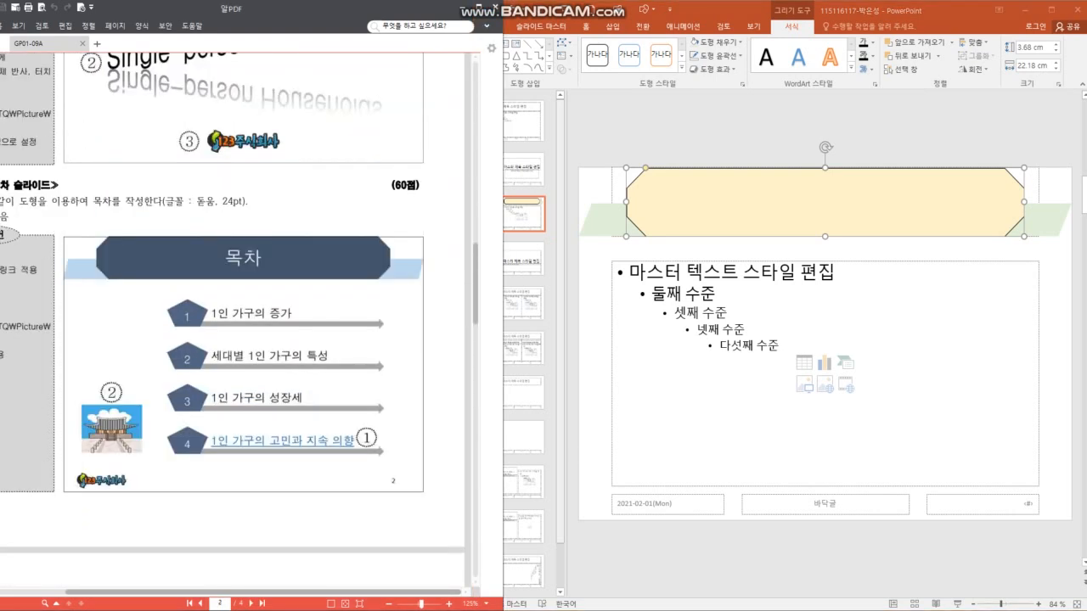
{"action": "key", "text": "ctrl"}
{"action": "left_click", "coordinate": [696, 202]}
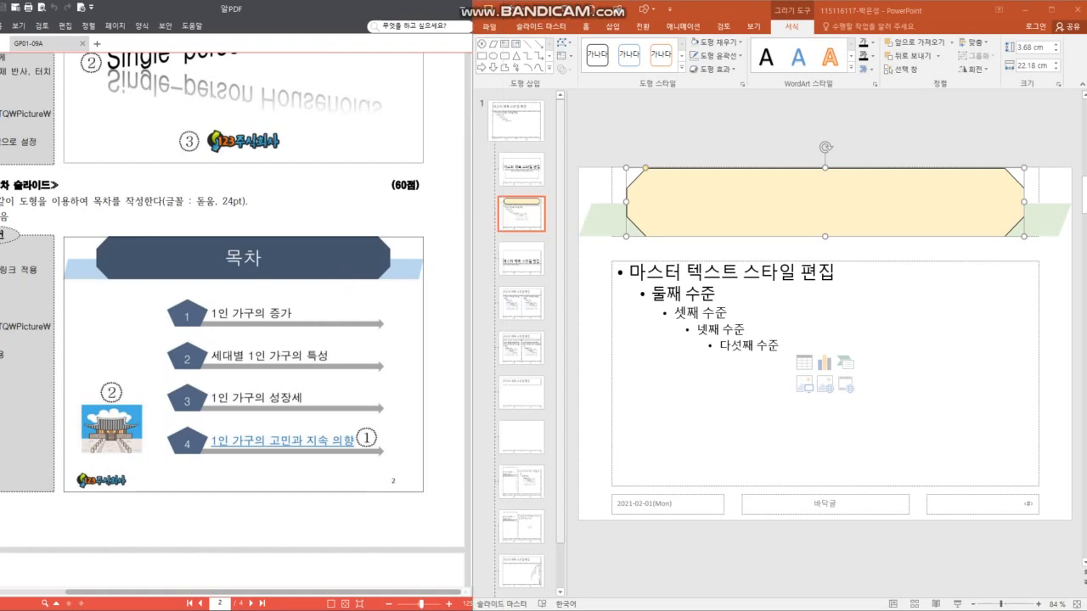
{"action": "key", "text": "ctrl"}
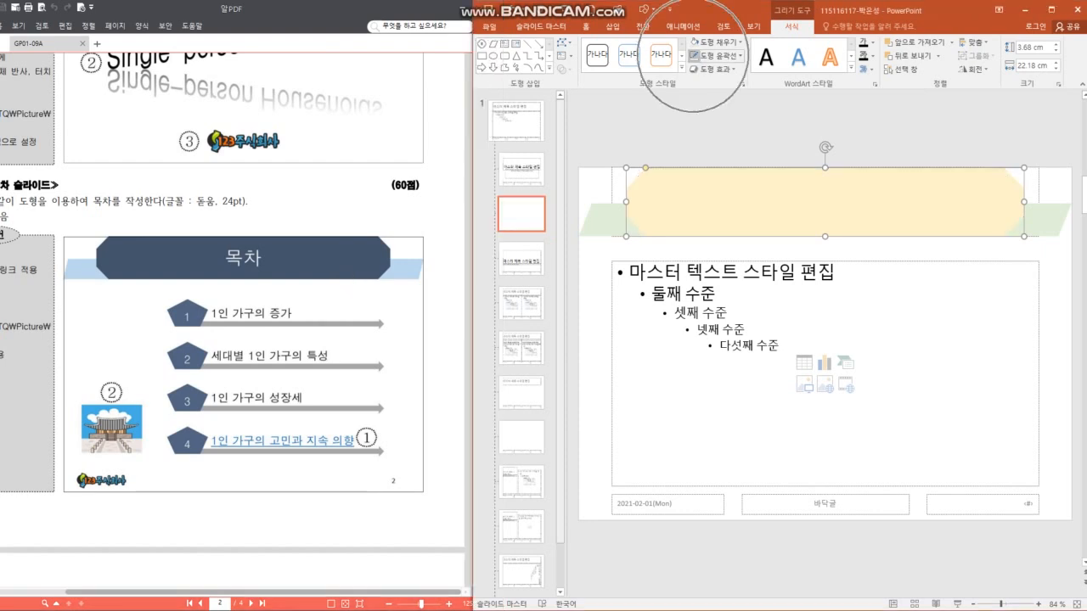
{"action": "left_click", "coordinate": [713, 42]}
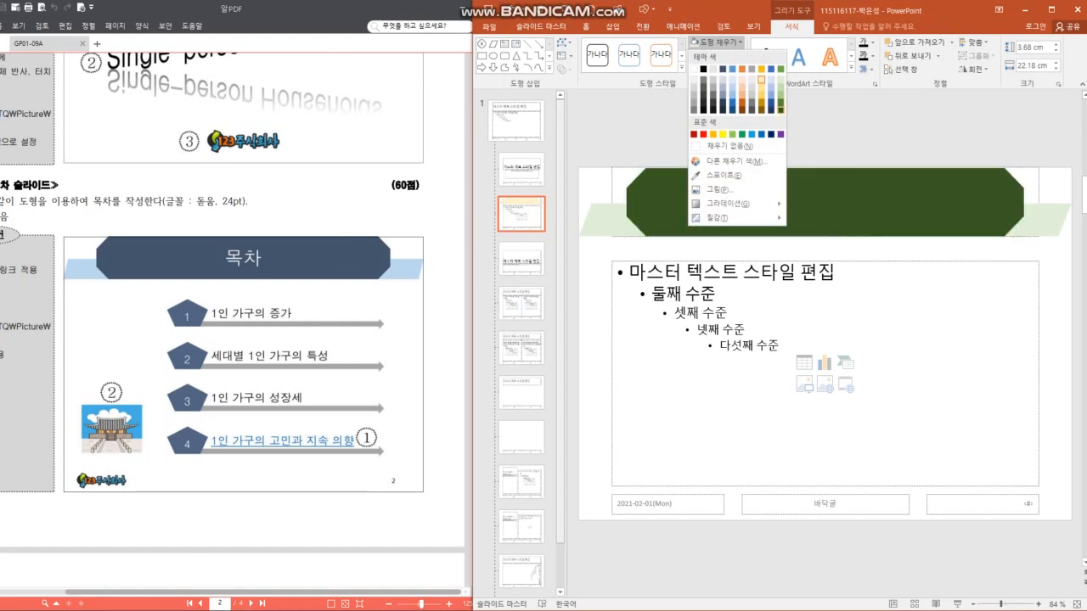
{"action": "left_click", "coordinate": [780, 103]}
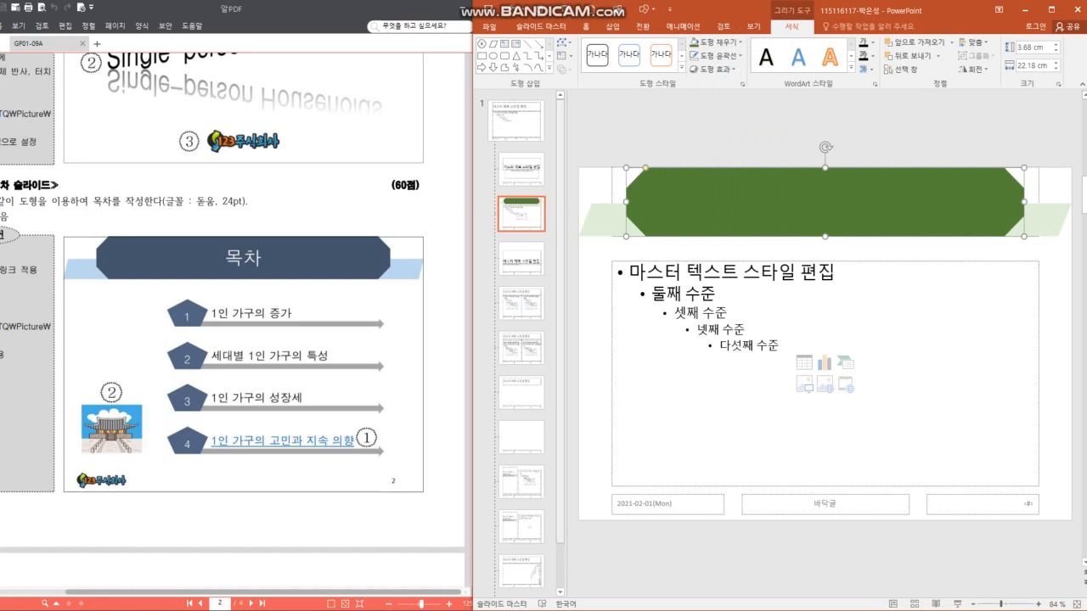
Step: Send both the octagon and the parallelogram to the back, behind the master title placeholder
{"action": "left_click", "coordinate": [605, 222], "text": "shift"}
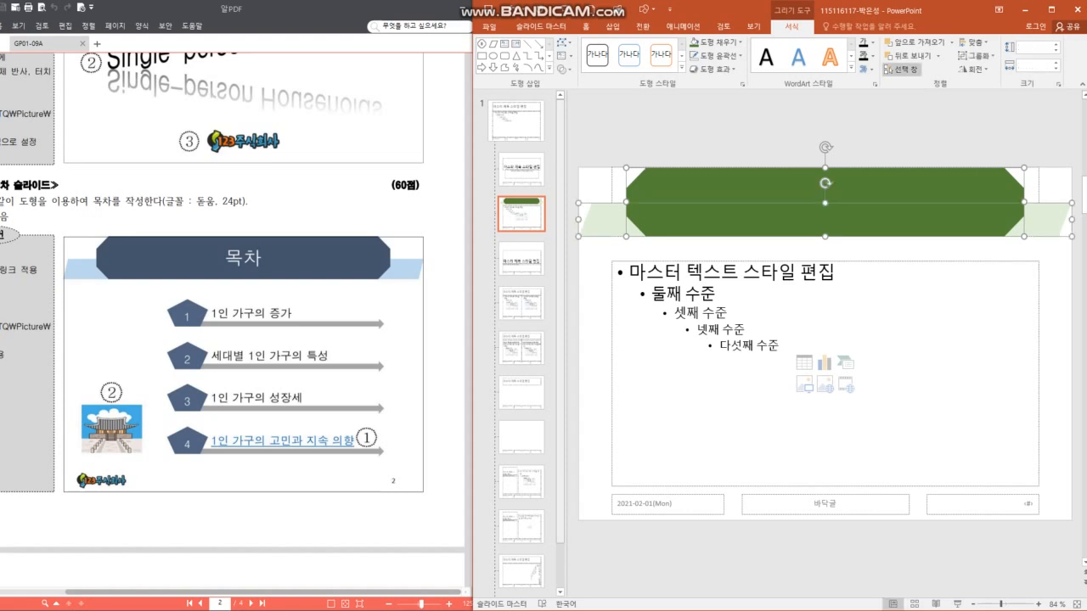
{"action": "left_click", "coordinate": [937, 56]}
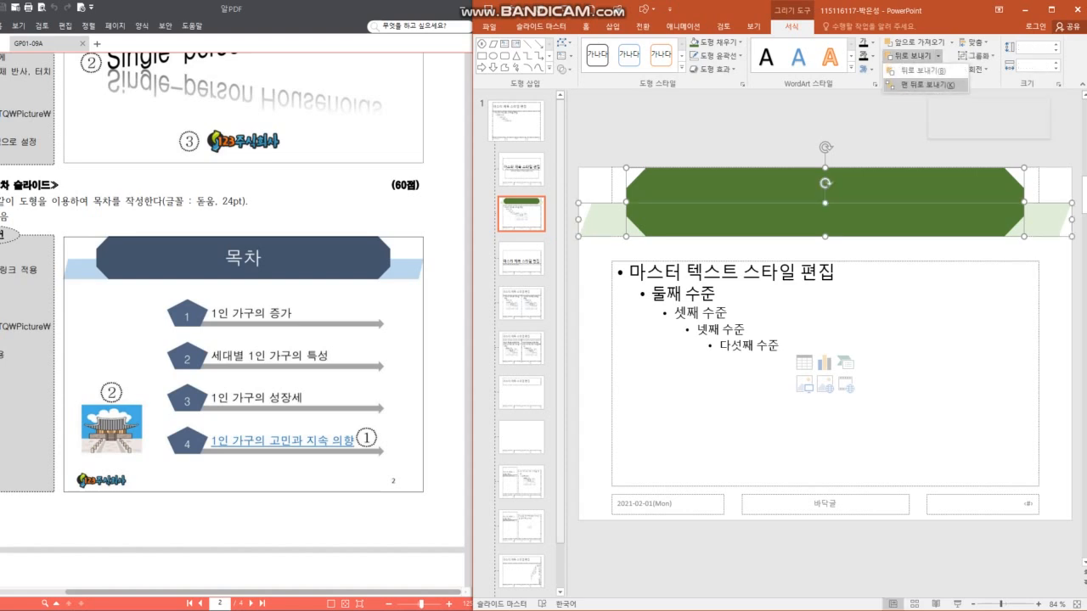
{"action": "left_click", "coordinate": [926, 85]}
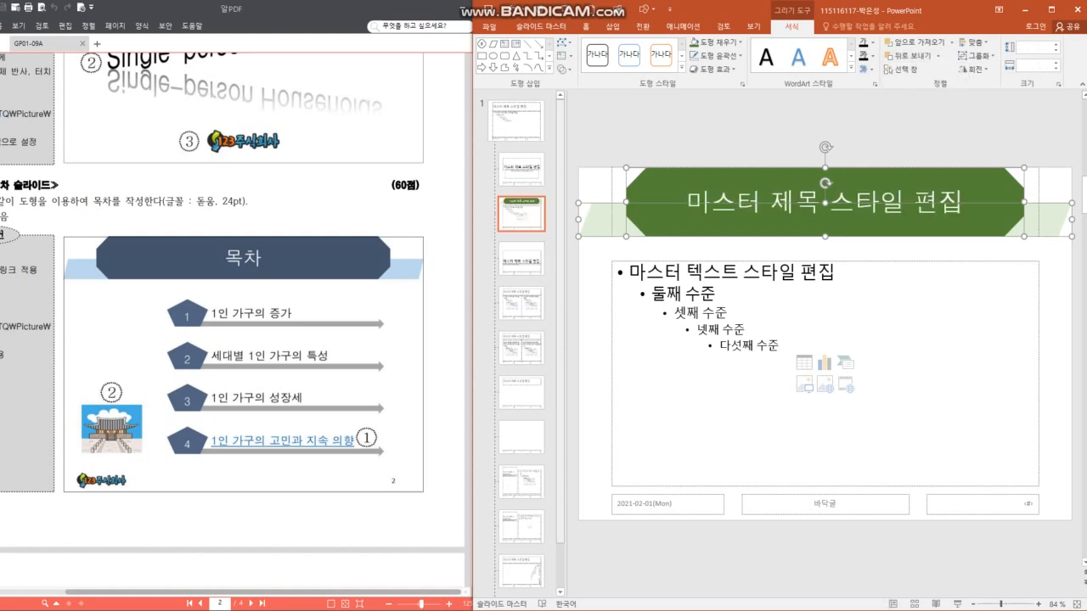
Step: Switch to the exam PDF and examine the slide master title and logo requirements and the sample layouts of the slides
{"action": "left_click", "coordinate": [381, 297]}
{"action": "scroll", "coordinate": [382, 297], "scroll_direction": "up", "scroll_amount": 4}
{"action": "scroll", "coordinate": [237, 323], "scroll_direction": "up", "scroll_amount": 1}
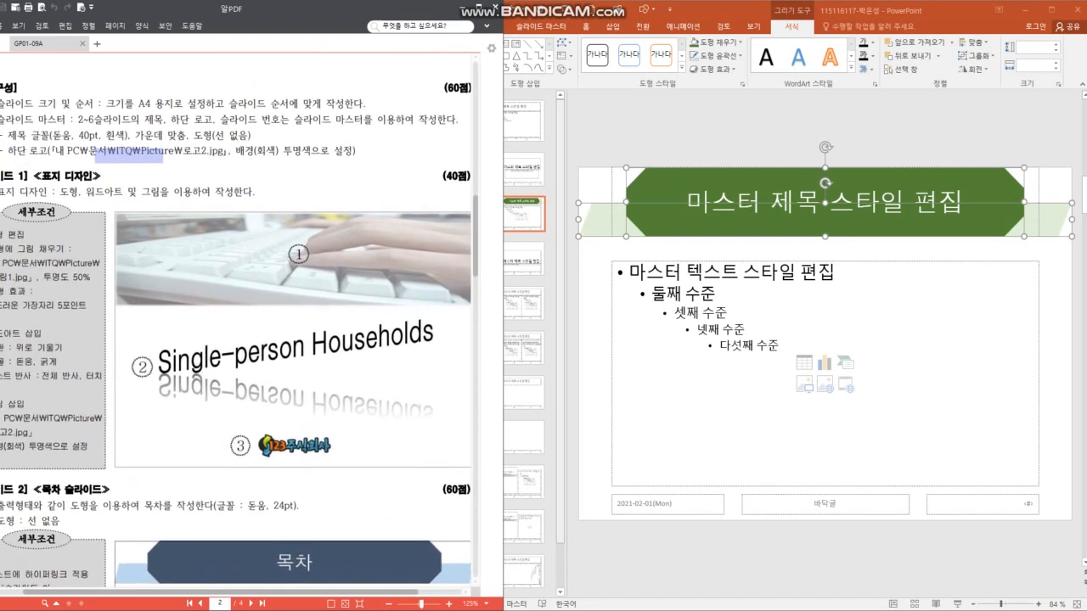
{"action": "key", "text": "alt+Tab"}
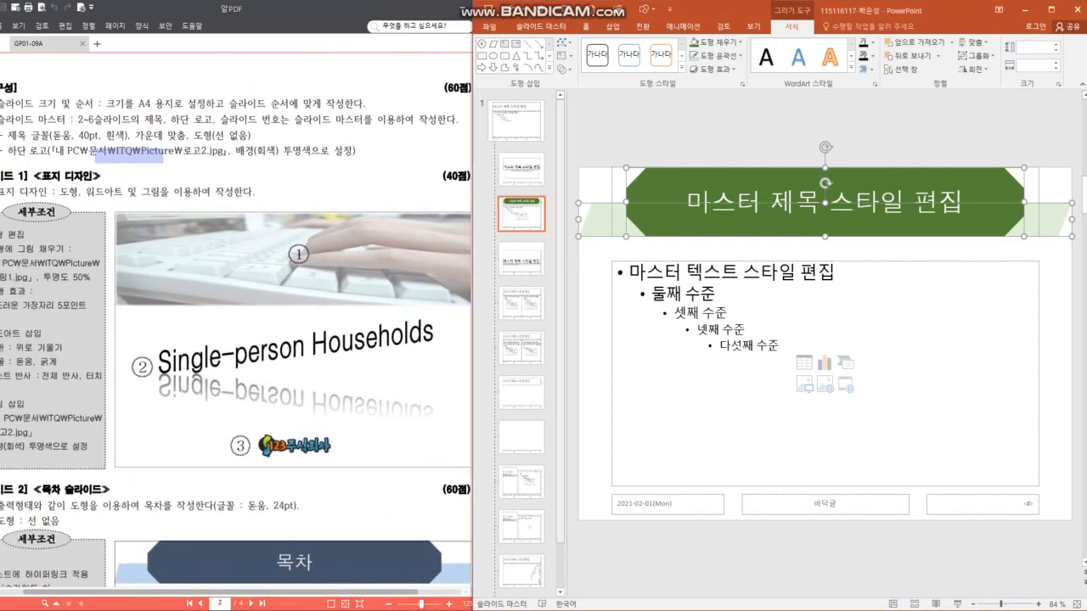
{"action": "key", "text": "Escape"}
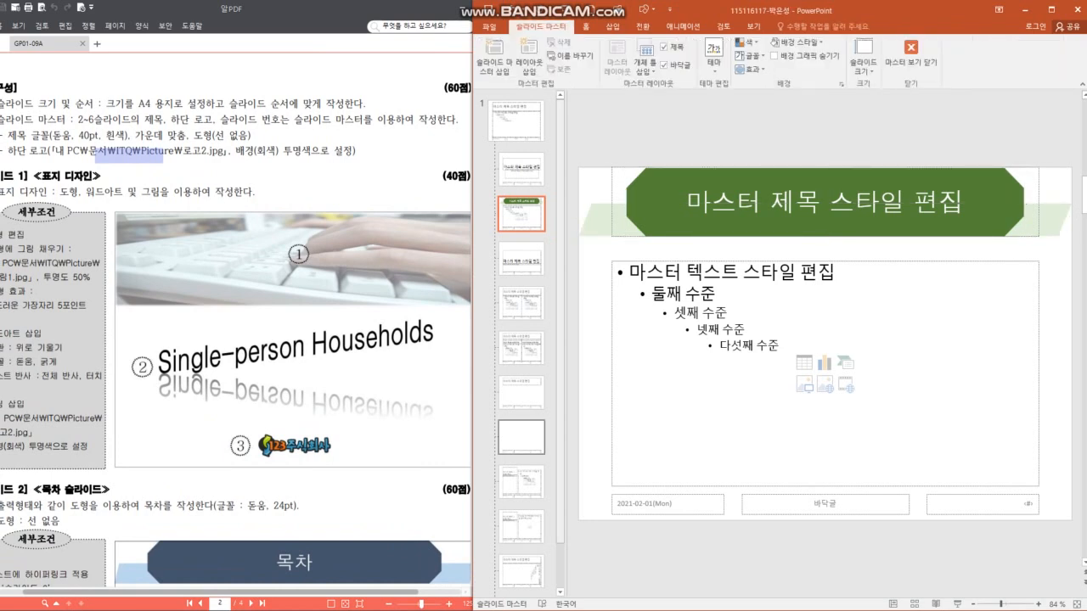
{"action": "left_click_drag", "start_coordinate": [340, 382], "coordinate": [367, 395]}
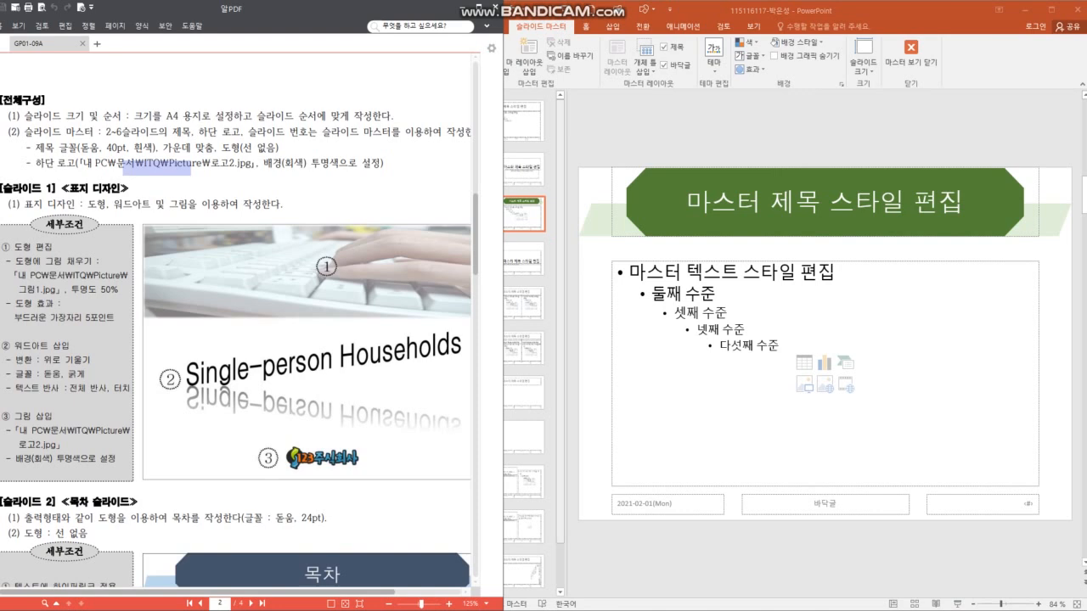
{"action": "left_click", "coordinate": [56, 172]}
{"action": "left_click", "coordinate": [197, 172]}
{"action": "scroll", "coordinate": [237, 320], "scroll_direction": "down", "scroll_amount": 1}
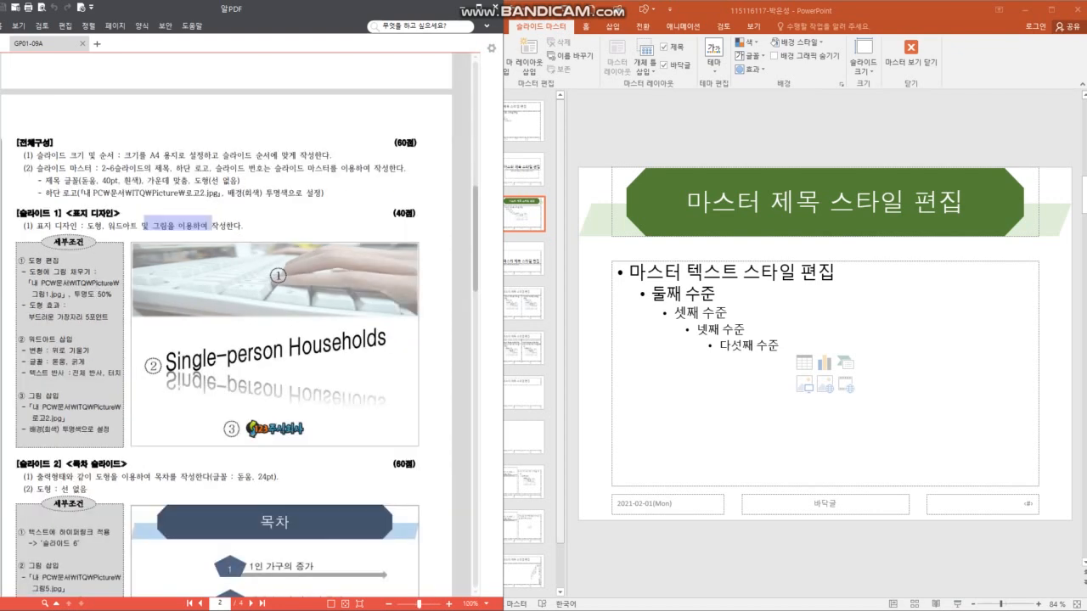
{"action": "scroll", "coordinate": [238, 340], "scroll_direction": "down", "scroll_amount": 3}
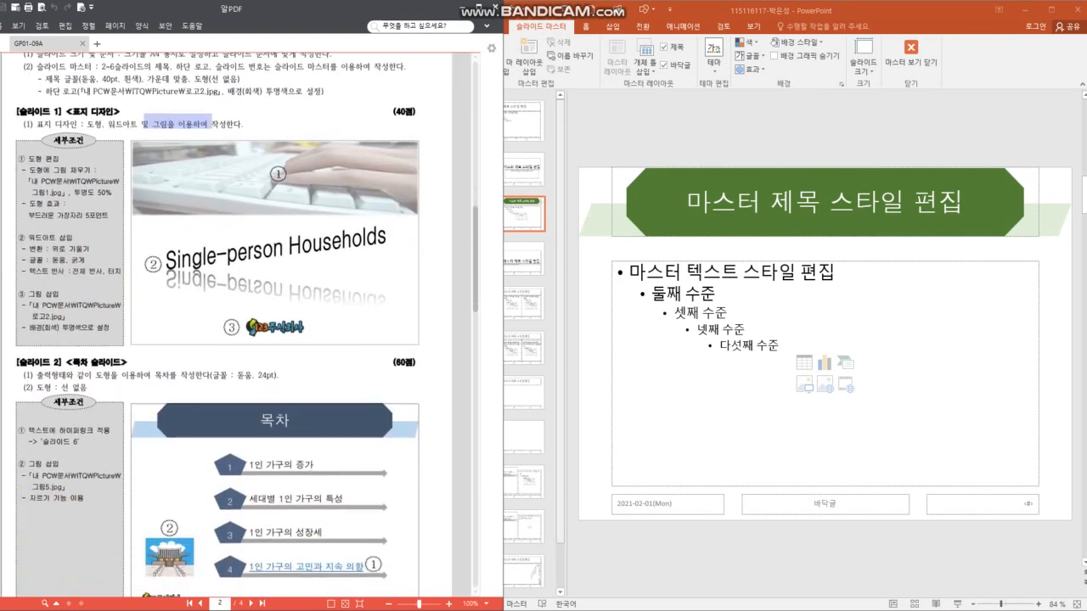
{"action": "left_click", "coordinate": [271, 333]}
{"action": "scroll", "coordinate": [239, 325], "scroll_direction": "down", "scroll_amount": 12}
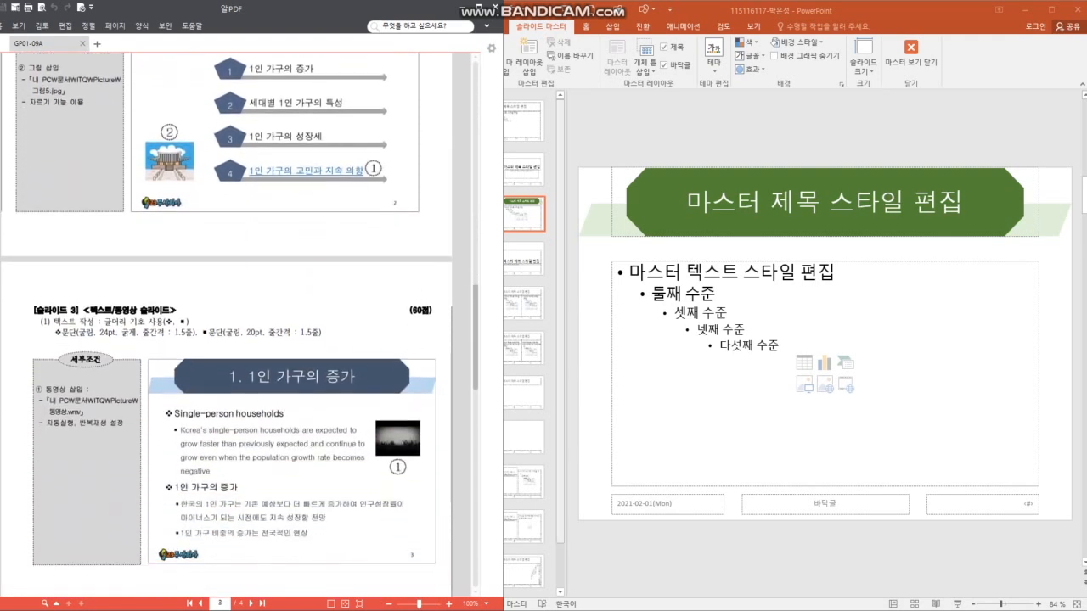
Step: Review the exam PDF's slide master requirements for the title, bottom logo and slide number, and compare them with the sample 목차 slide
{"action": "key", "text": "ctrl"}
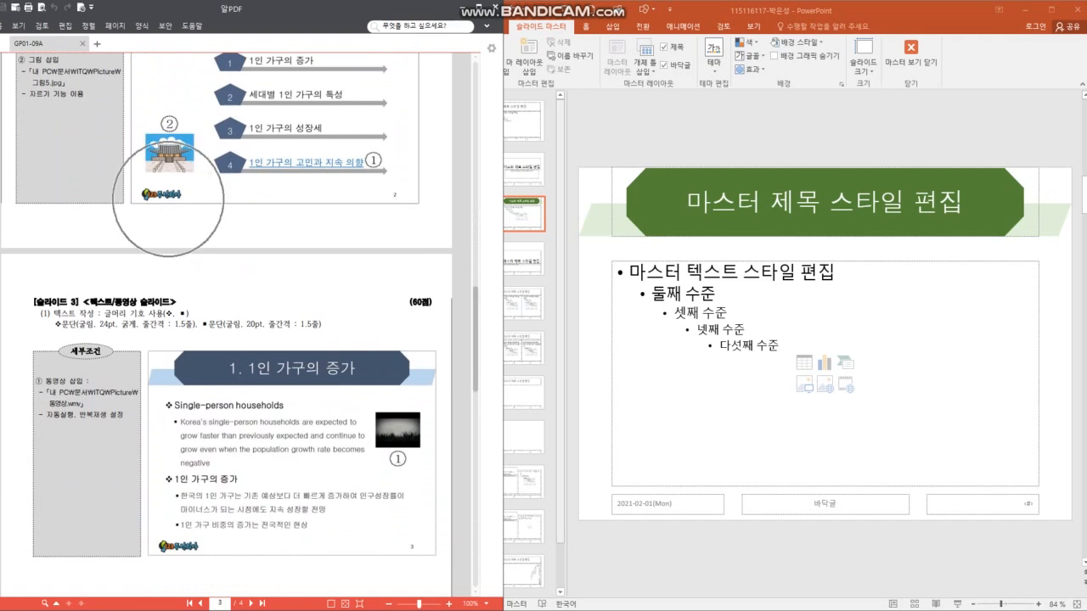
{"action": "key", "text": "ctrl"}
{"action": "key", "text": "ctrl"}
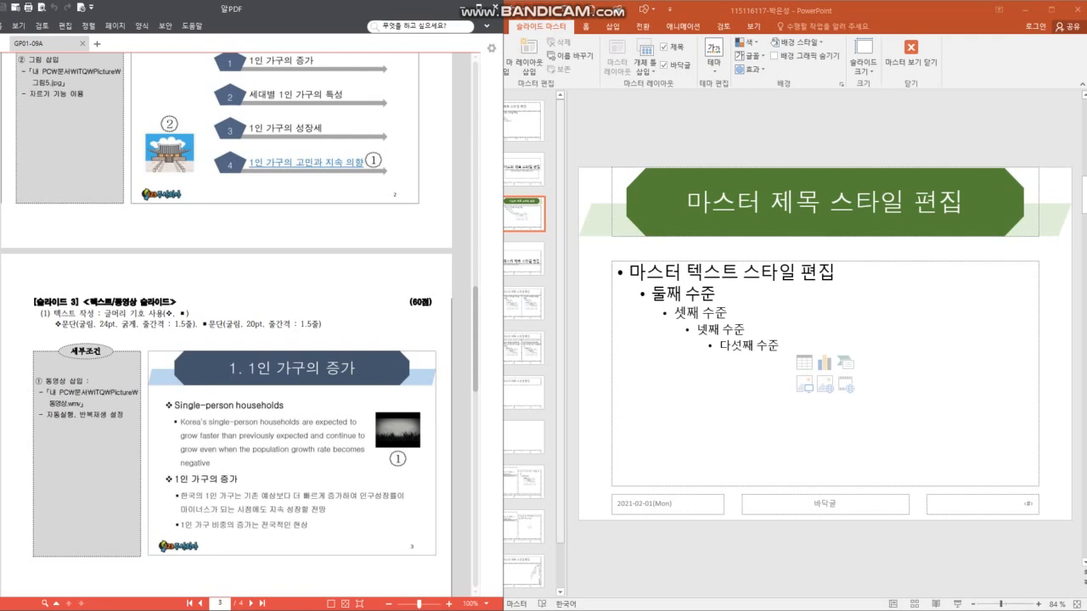
{"action": "scroll", "coordinate": [240, 318], "scroll_direction": "up", "scroll_amount": 10}
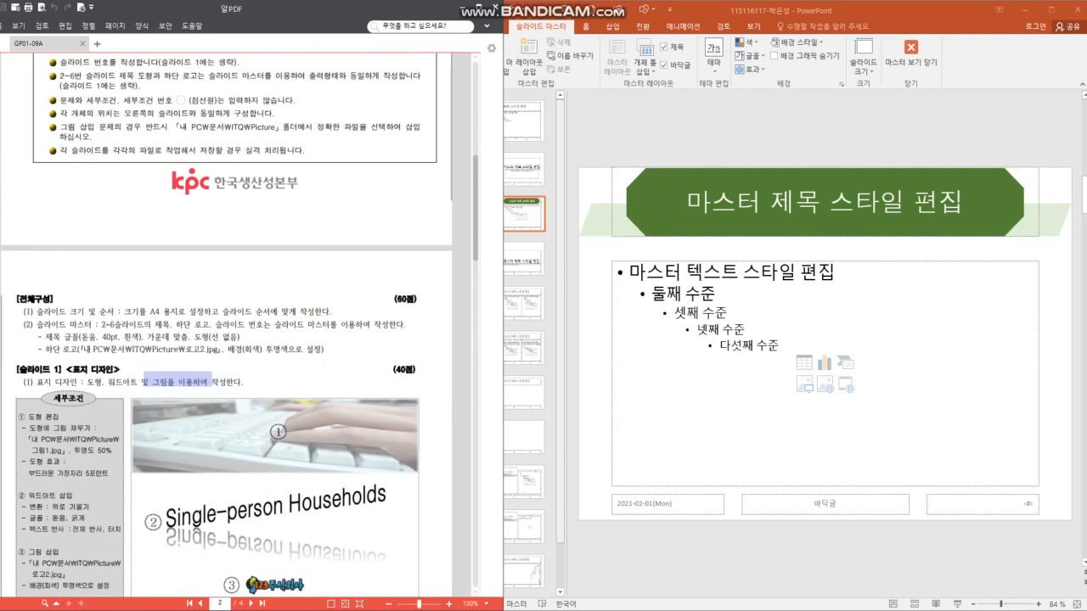
{"action": "scroll", "coordinate": [146, 355], "scroll_direction": "up", "scroll_amount": 2}
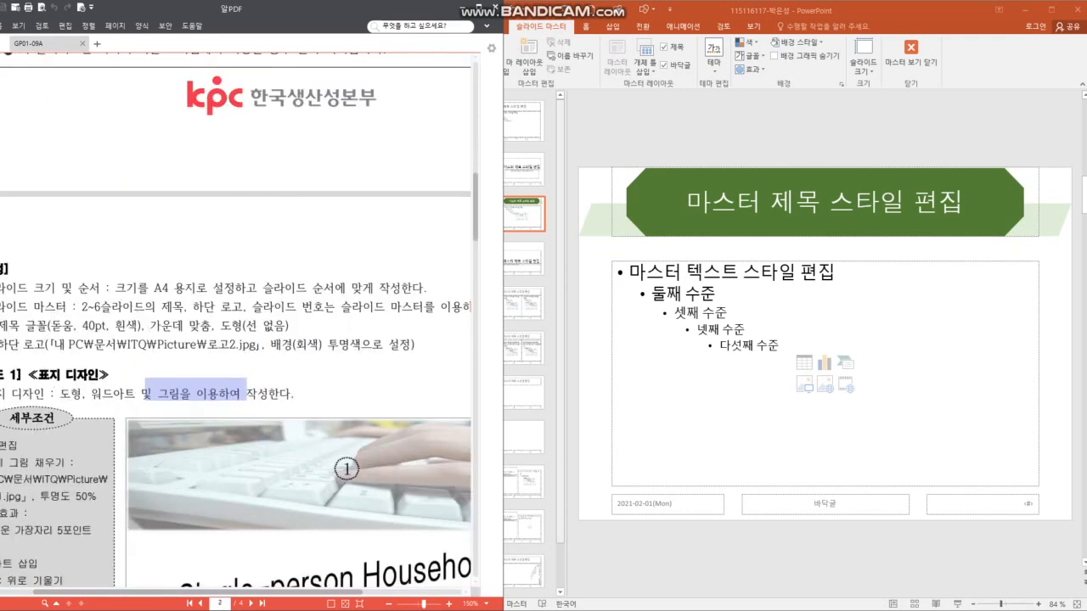
{"action": "left_click_drag", "start_coordinate": [146, 355], "coordinate": [206, 305]}
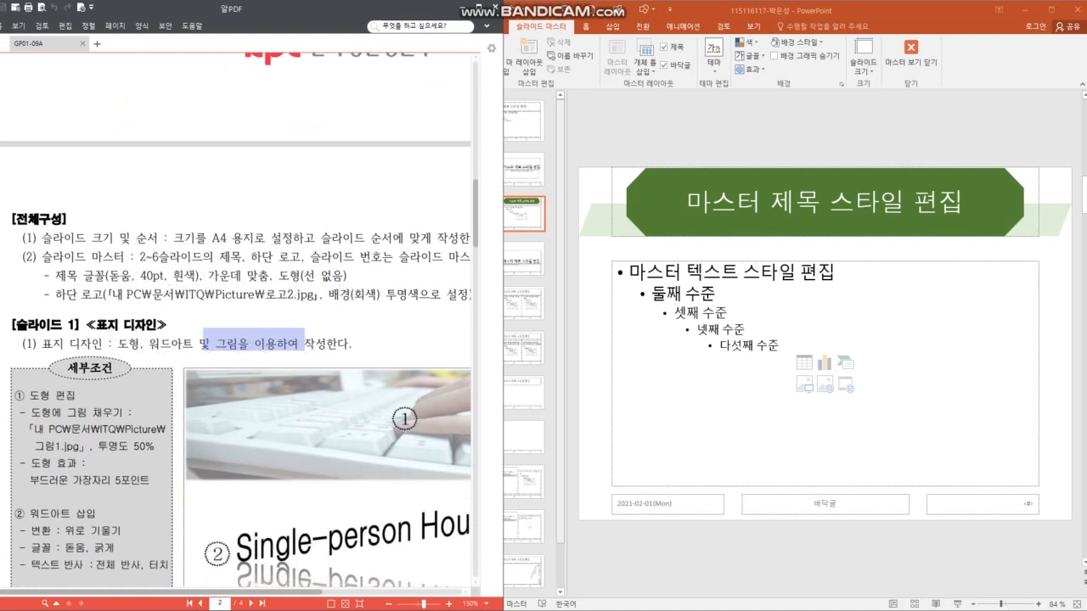
{"action": "key", "text": "alt+Tab"}
{"action": "key", "text": "alt+Tab"}
{"action": "scroll", "coordinate": [241, 323], "scroll_direction": "down", "scroll_amount": 5}
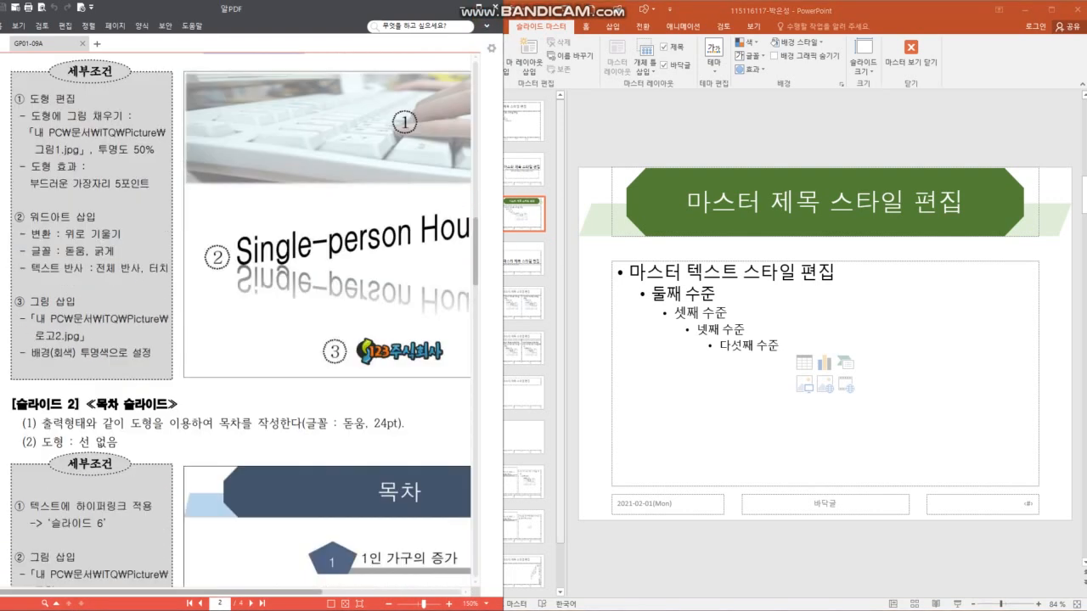
{"action": "left_click_drag", "start_coordinate": [289, 441], "coordinate": [255, 223]}
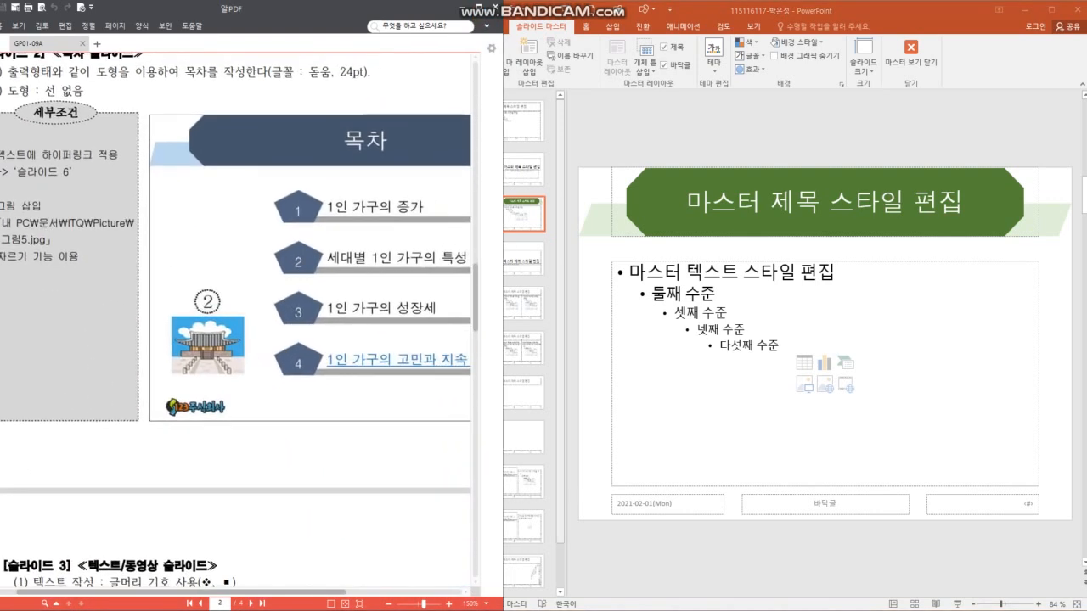
Step: Switch to PowerPoint and delete the date and footer placeholders from the layout, keeping the slide number placeholder
{"action": "key", "text": "alt+Tab"}
{"action": "left_click", "coordinate": [679, 495]}
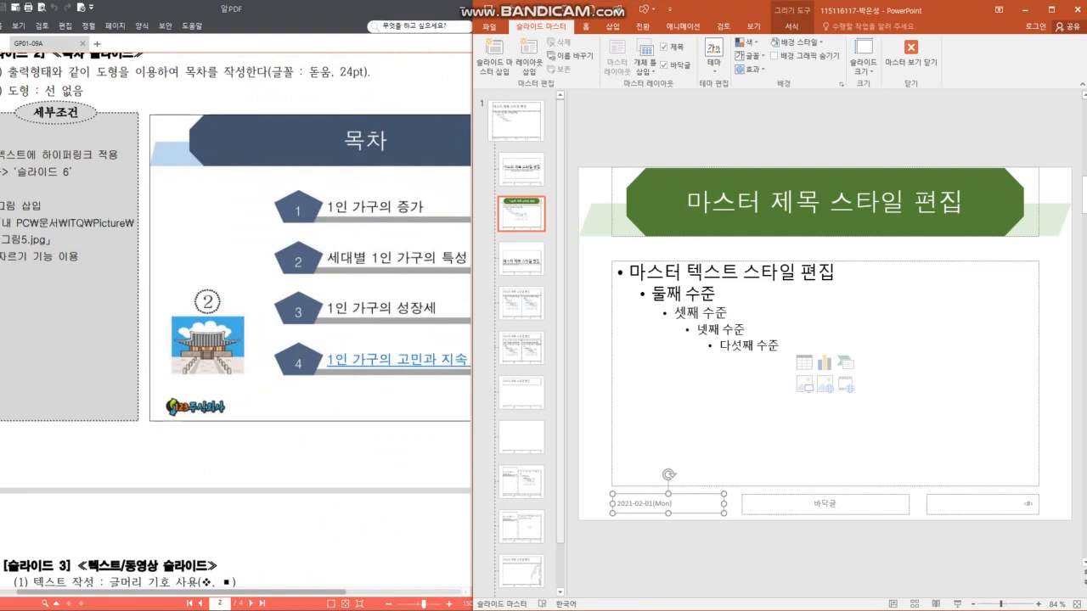
{"action": "left_click", "coordinate": [797, 495], "text": "shift"}
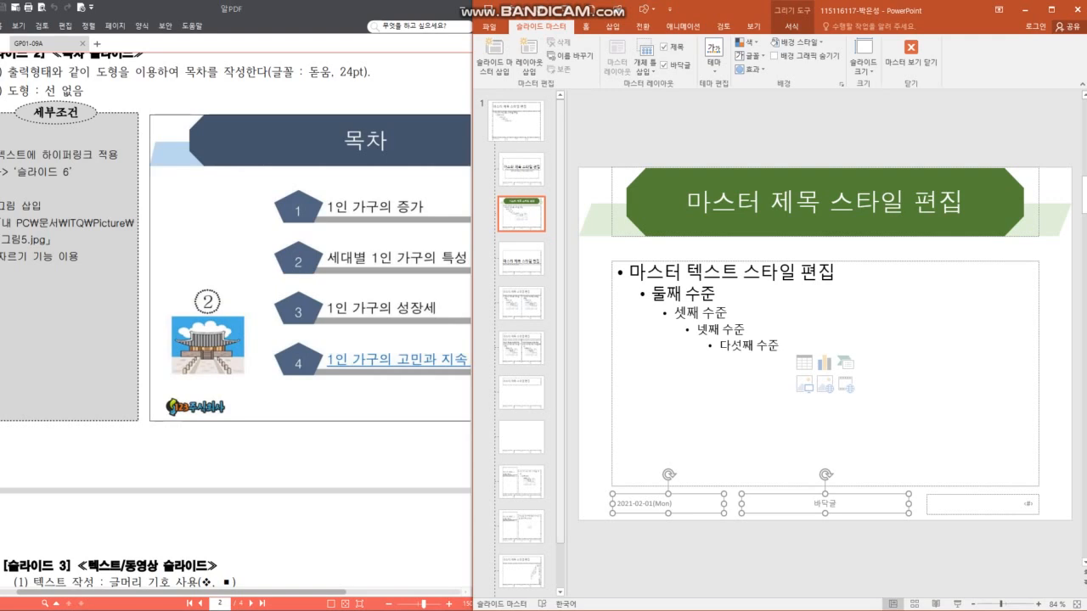
{"action": "key", "text": "Delete"}
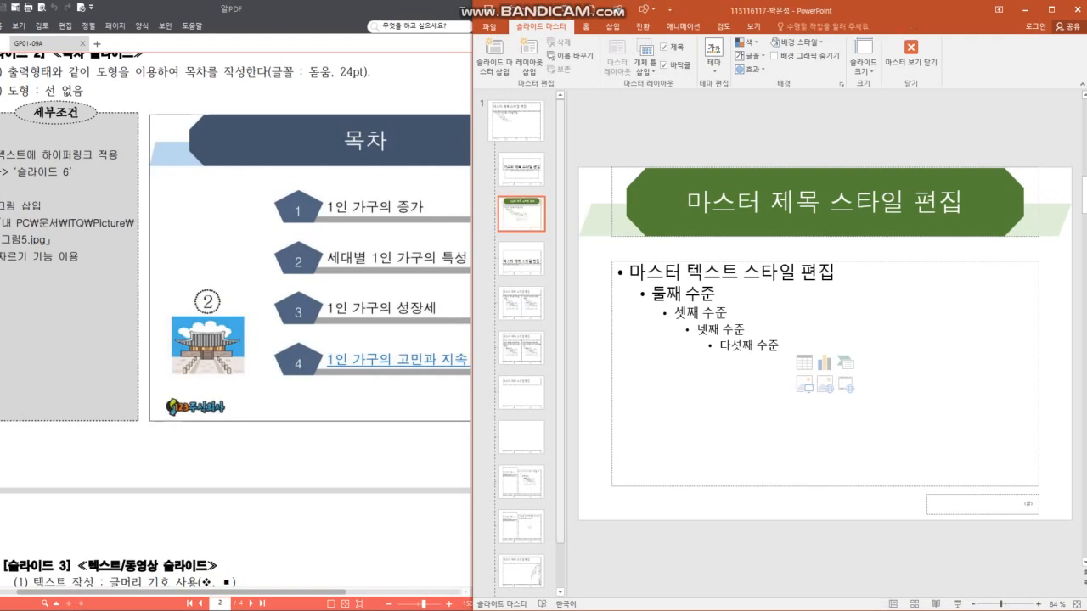
Step: Start inserting a picture from file and browse to the ITQ folder inside the 문서 folder
{"action": "left_click", "coordinate": [609, 26]}
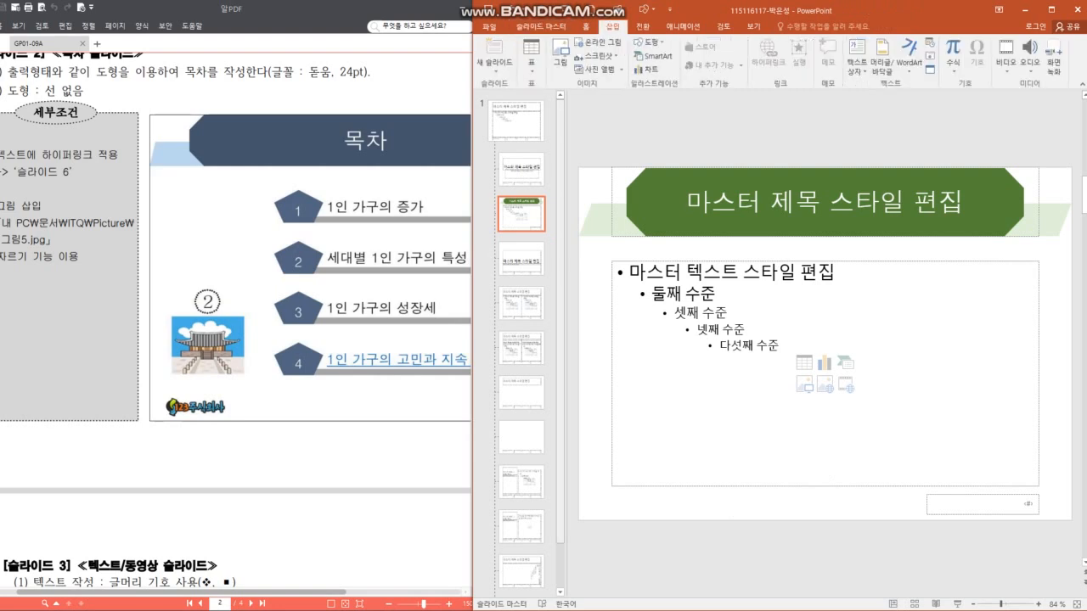
{"action": "left_click", "coordinate": [559, 56]}
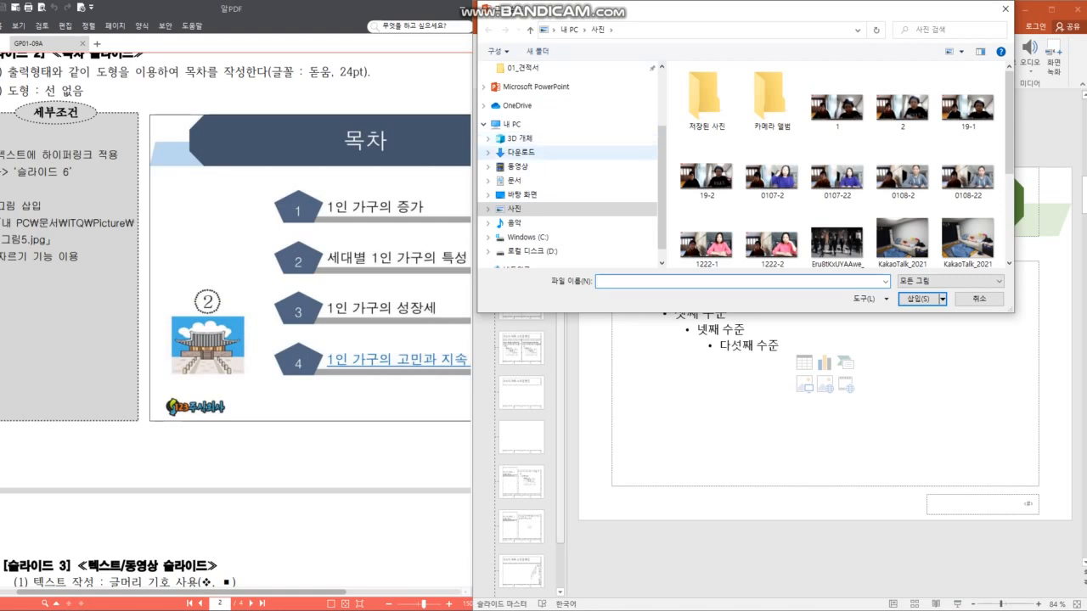
{"action": "left_click", "coordinate": [516, 224]}
{"action": "scroll", "coordinate": [544, 170], "scroll_direction": "up", "scroll_amount": 2}
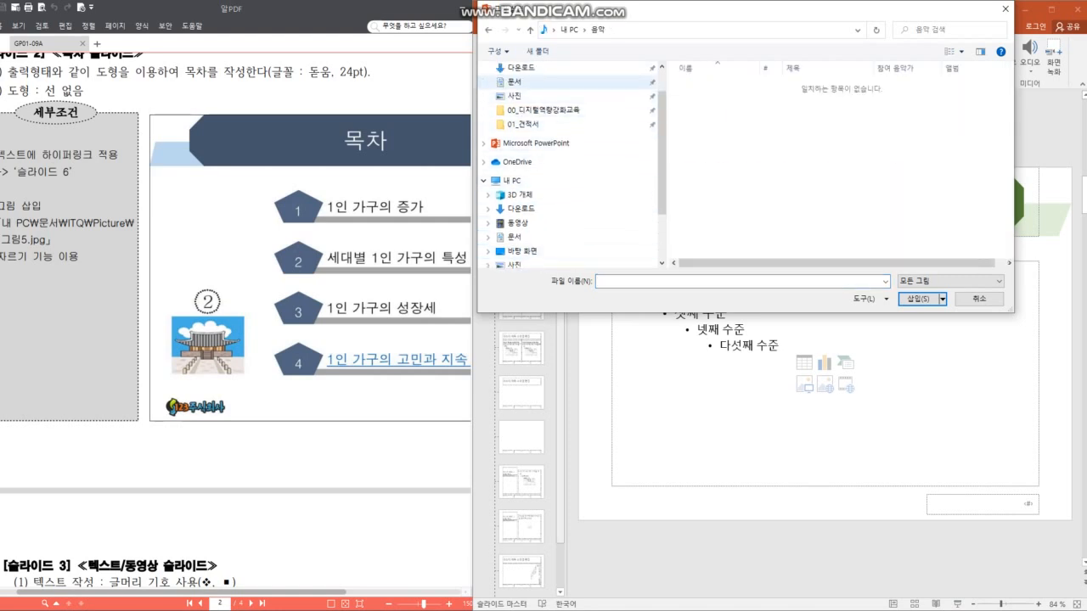
{"action": "left_click", "coordinate": [515, 81]}
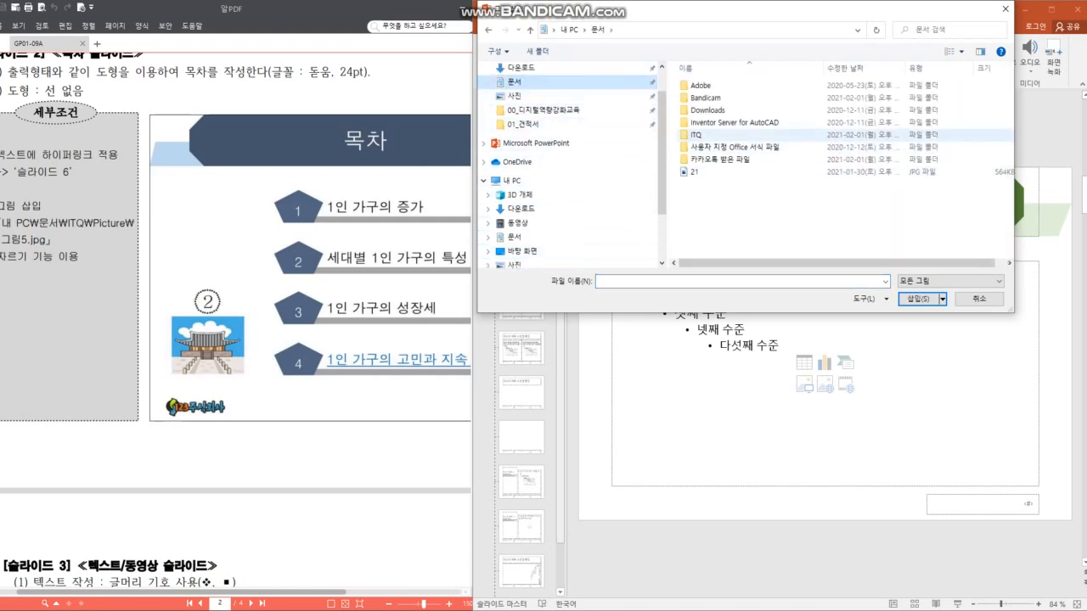
{"action": "double_click", "coordinate": [697, 134]}
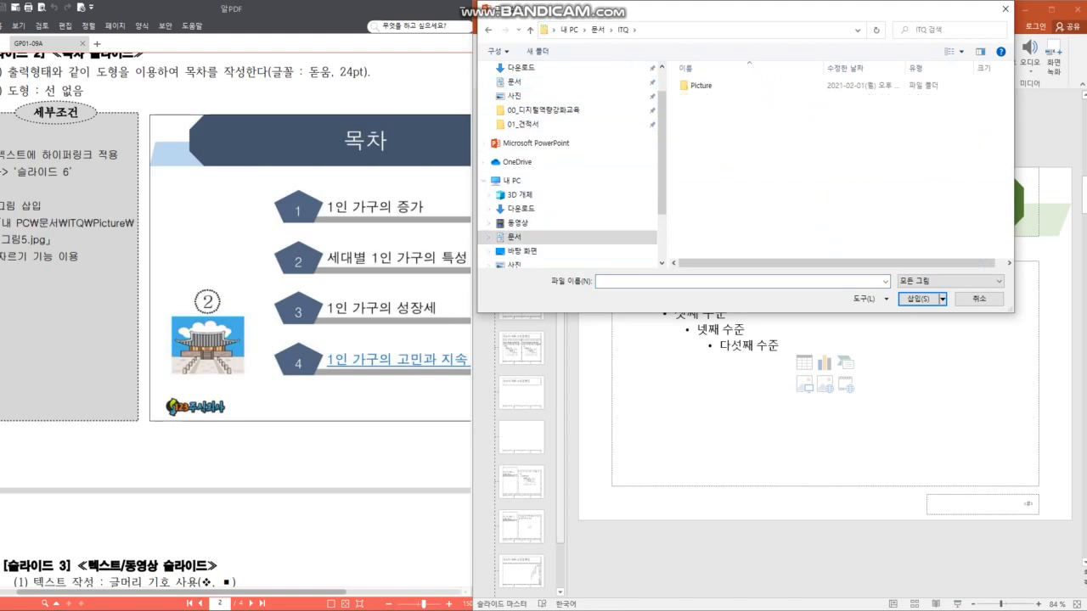
Step: Check the bottom logo's file path in the exam PDF's slide master requirements and highlight it
{"action": "left_click", "coordinate": [255, 272]}
{"action": "scroll", "coordinate": [254, 272], "scroll_direction": "up", "scroll_amount": 10}
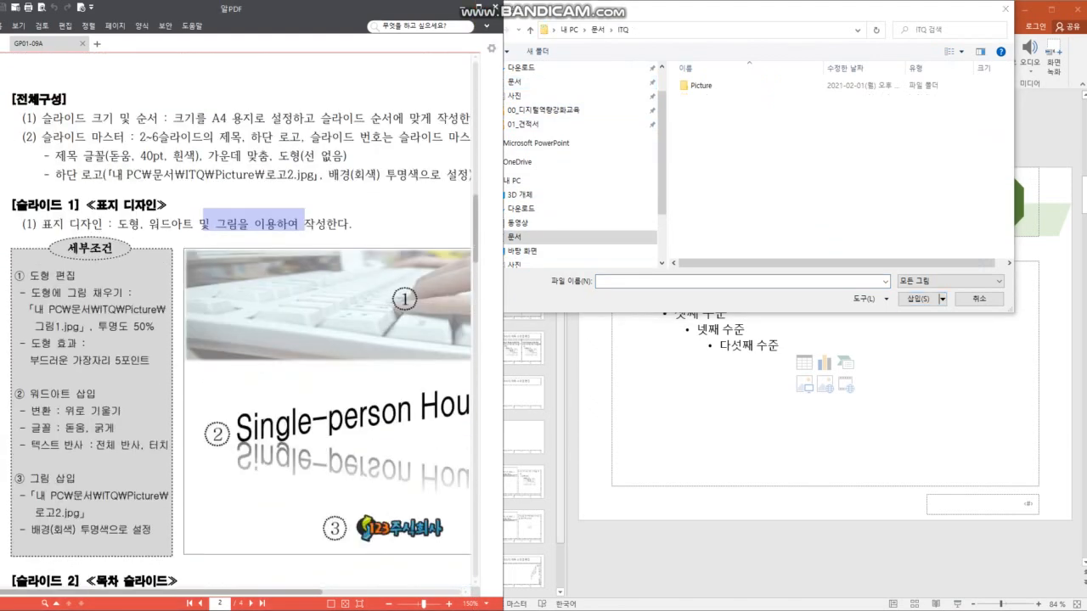
{"action": "scroll", "coordinate": [236, 339], "scroll_direction": "right", "scroll_amount": 1}
{"action": "key", "text": "ctrl"}
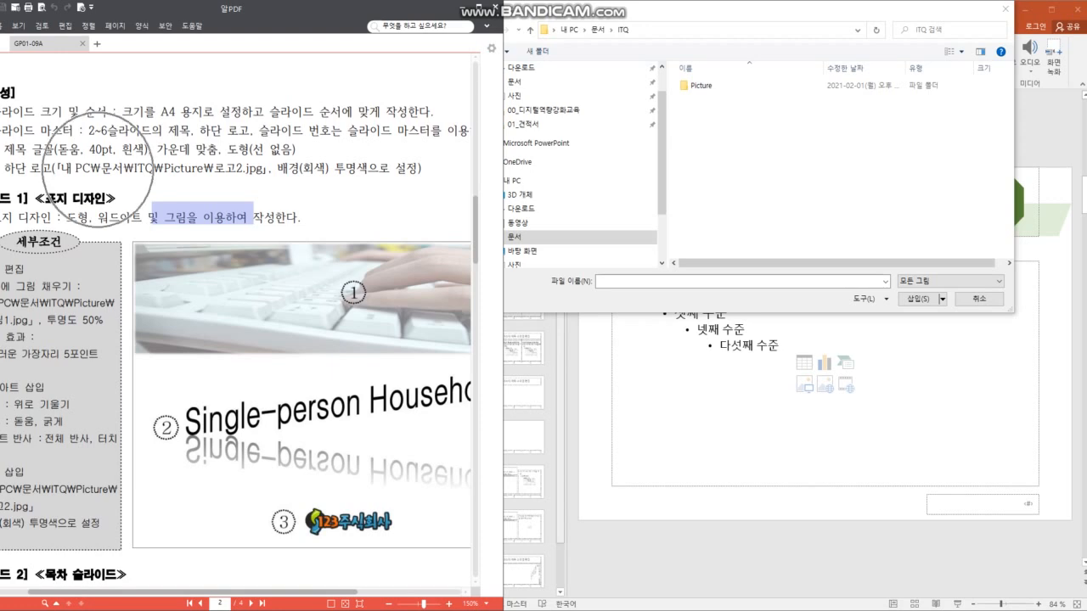
{"action": "left_click", "coordinate": [98, 170]}
{"action": "left_click_drag", "start_coordinate": [100, 168], "coordinate": [238, 168]}
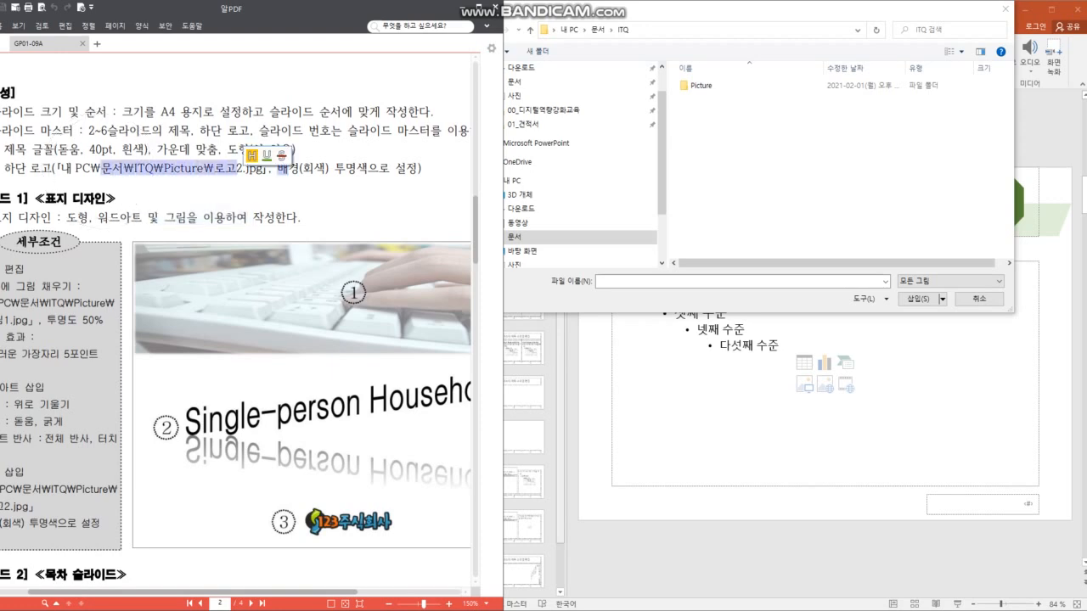
Step: Insert the 로고2 picture from the Picture folder and move it to the left edge of the content placeholder
{"action": "left_click", "coordinate": [701, 85]}
{"action": "double_click", "coordinate": [701, 86]}
{"action": "left_click", "coordinate": [773, 174]}
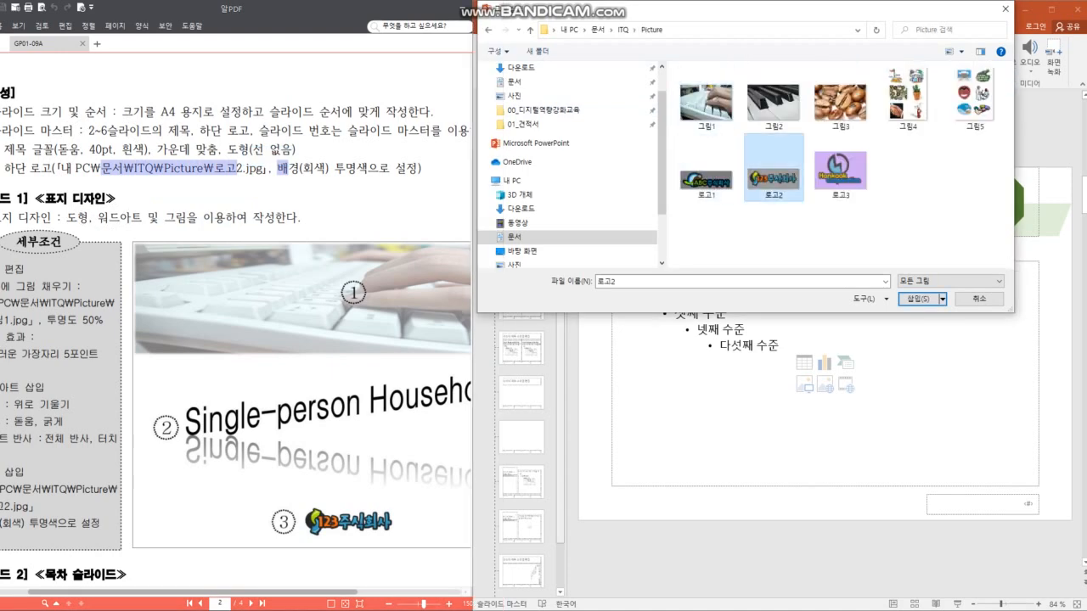
{"action": "left_click", "coordinate": [915, 299]}
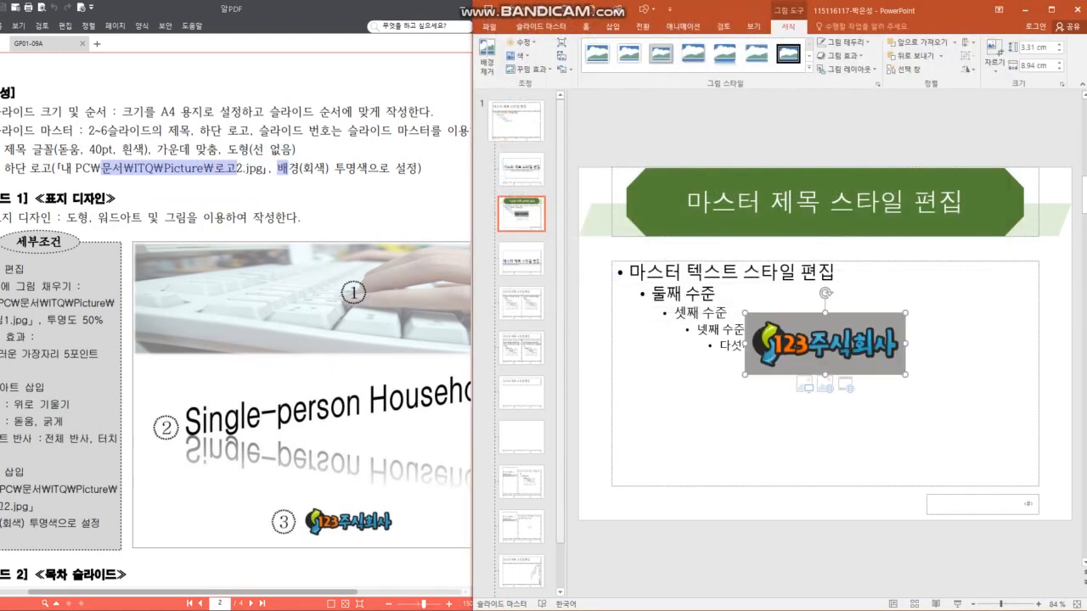
{"action": "left_click_drag", "start_coordinate": [824, 344], "coordinate": [692, 325]}
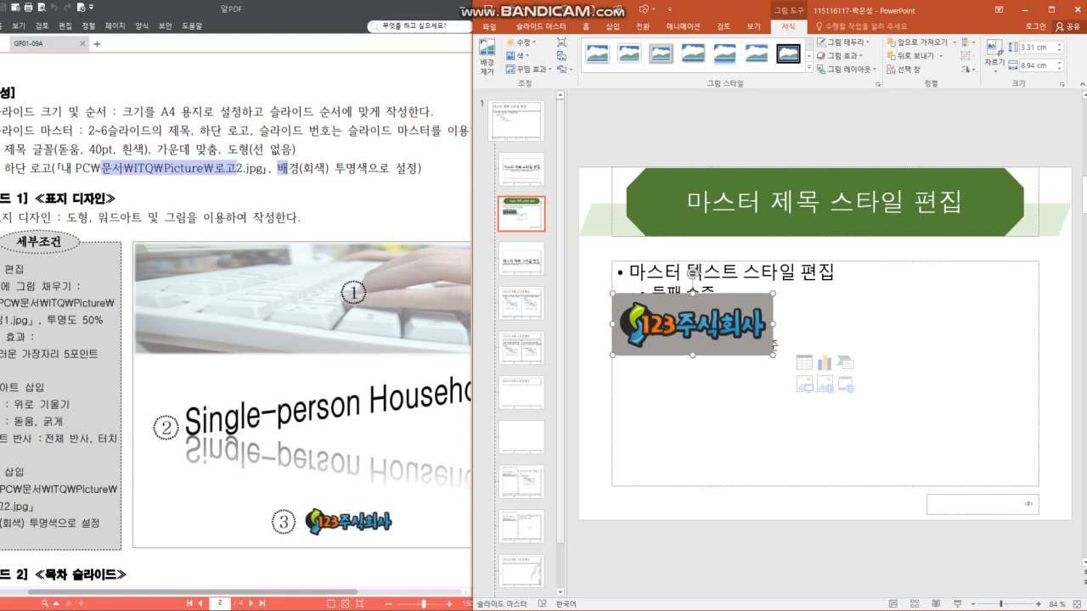
Step: Highlight the PDF's requirement to make the logo's gray background transparent, and return to the inserted logo
{"action": "left_click", "coordinate": [278, 169]}
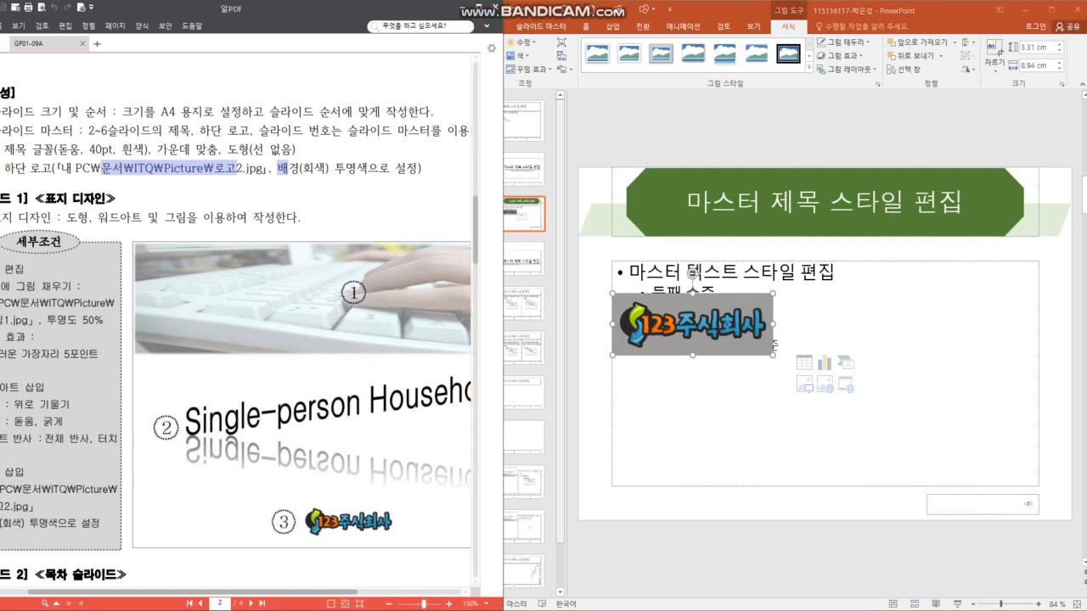
{"action": "left_click_drag", "start_coordinate": [278, 168], "coordinate": [423, 168]}
{"action": "left_click", "coordinate": [692, 325]}
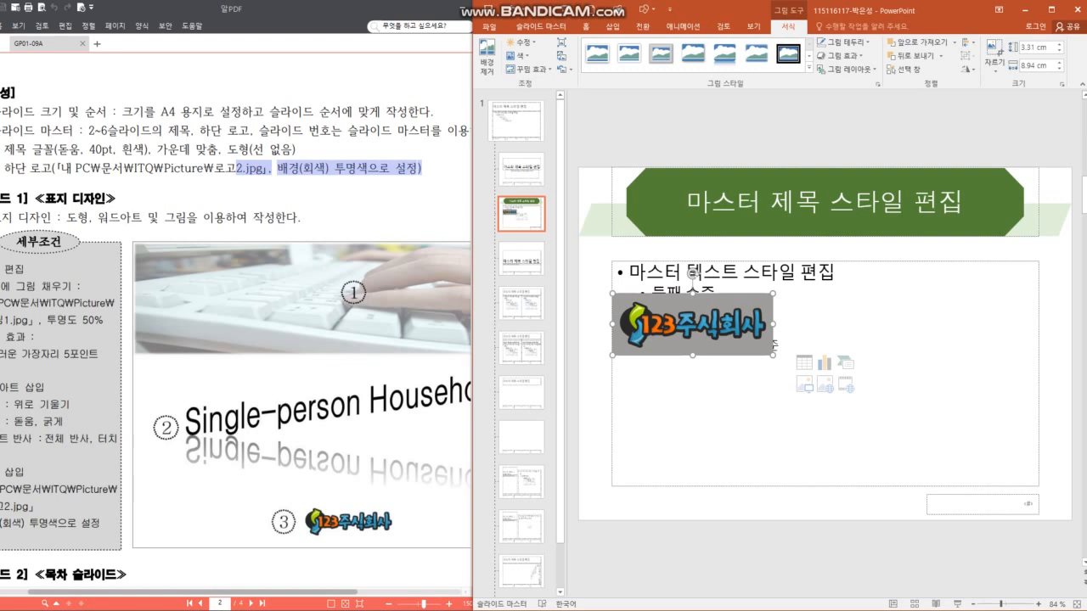
{"action": "key", "text": "ctrl"}
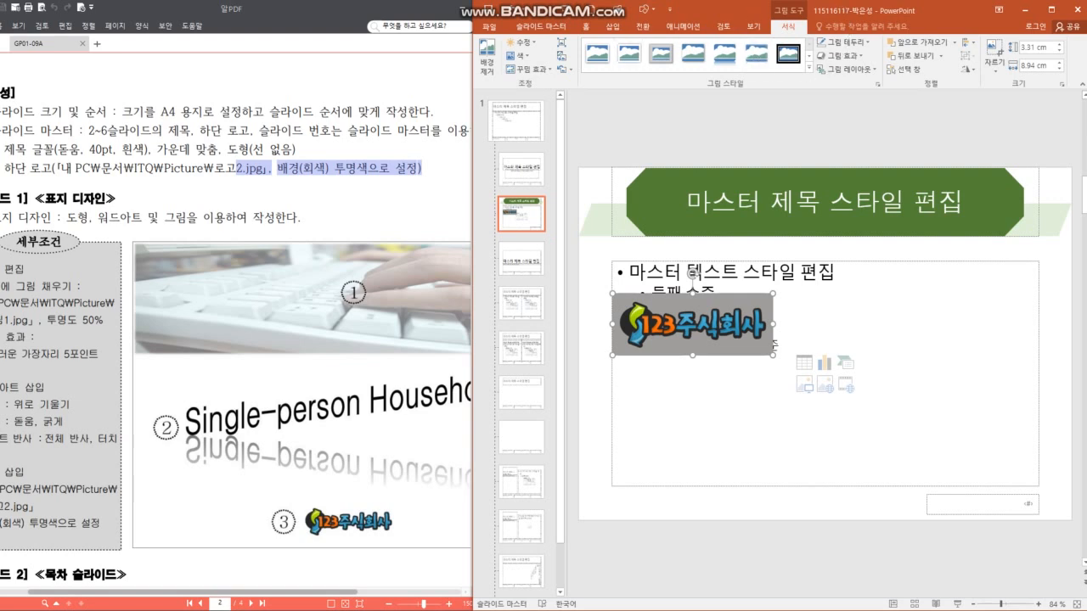